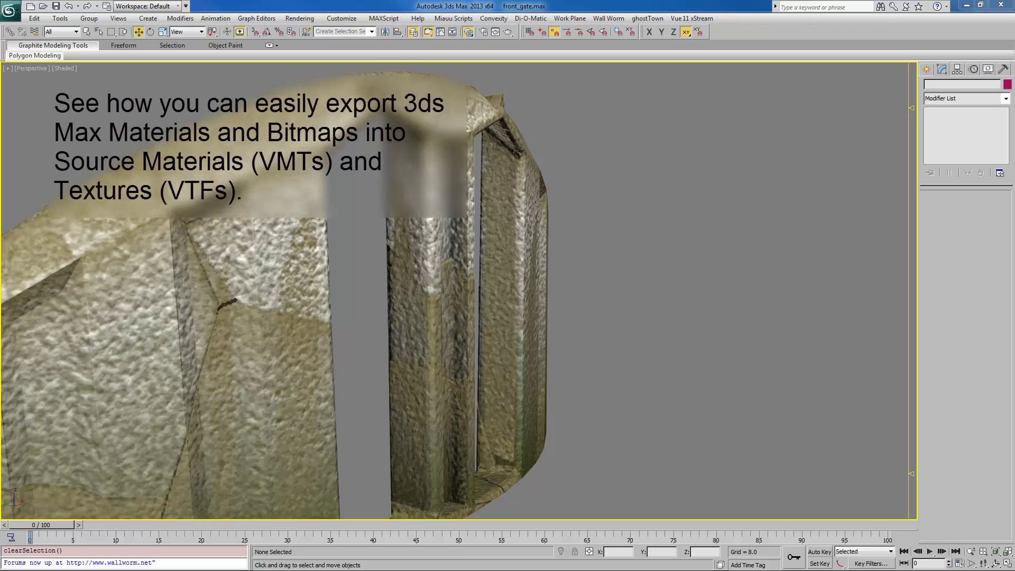
Open the Slate Material Editor to show Material #1 wired to its diffuse bitmap and normal-map bump.
key(m)
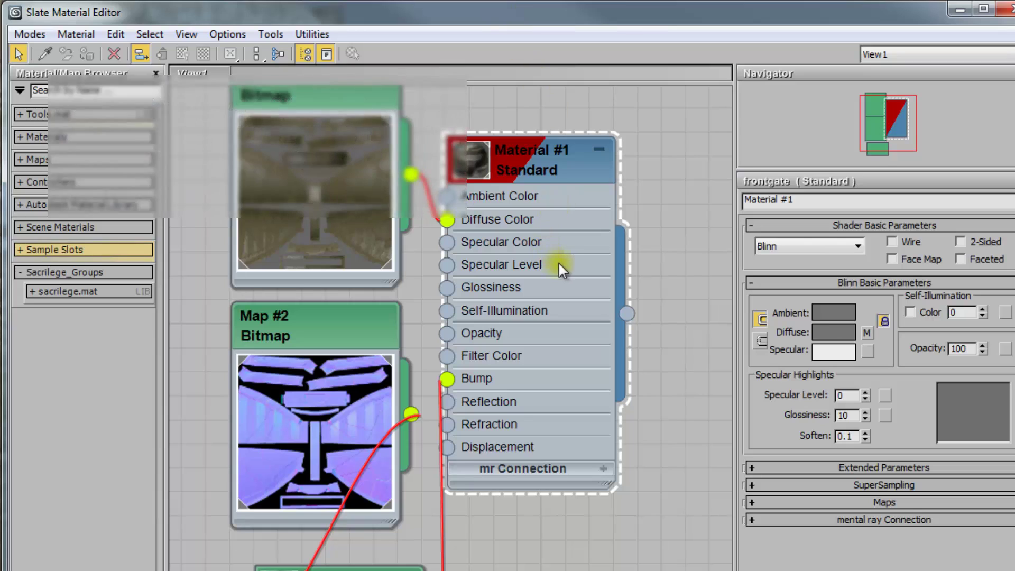
scroll(545, 174, up, 2)
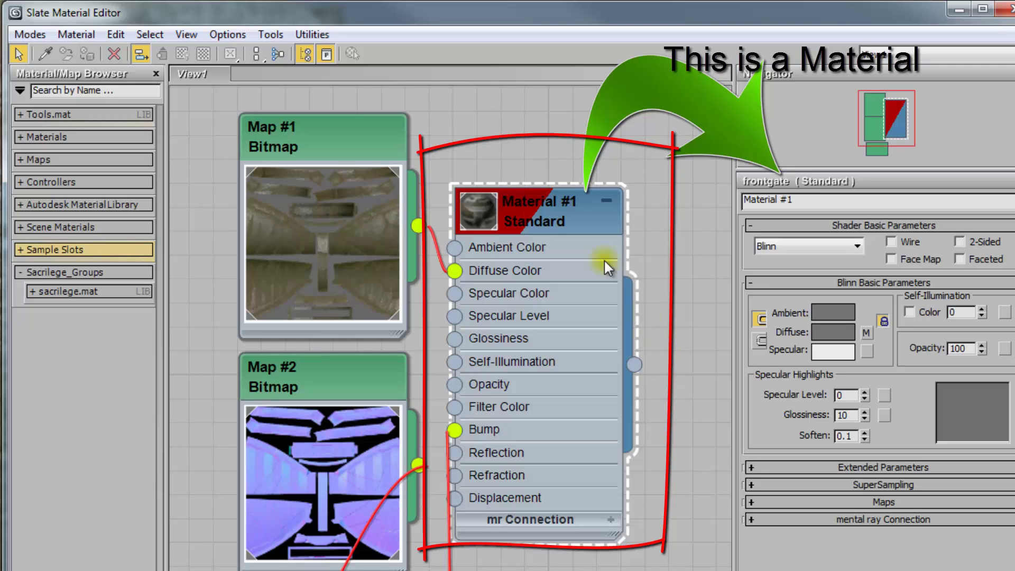
middle_drag(616, 351, 617, 342)
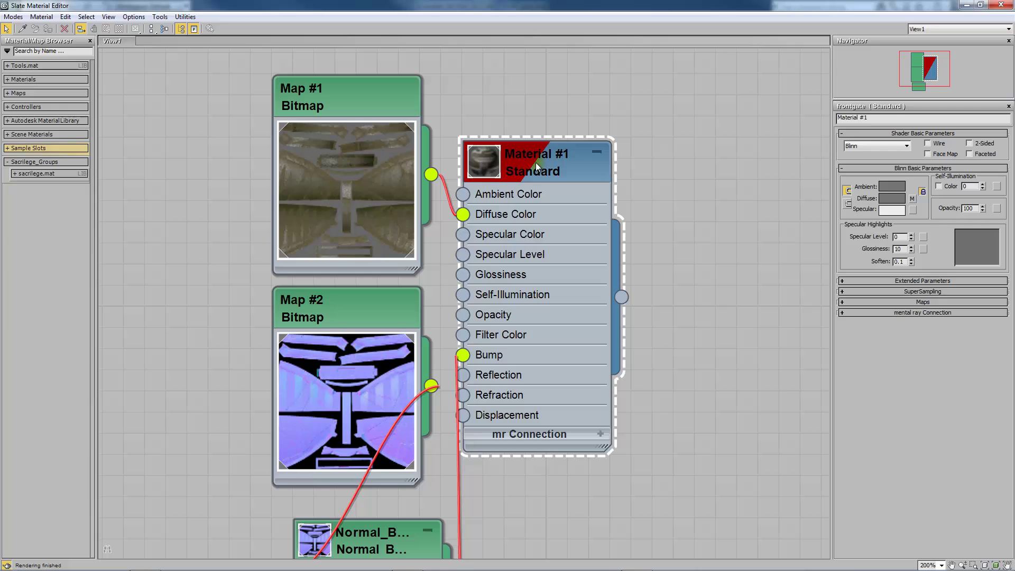
click(536, 170)
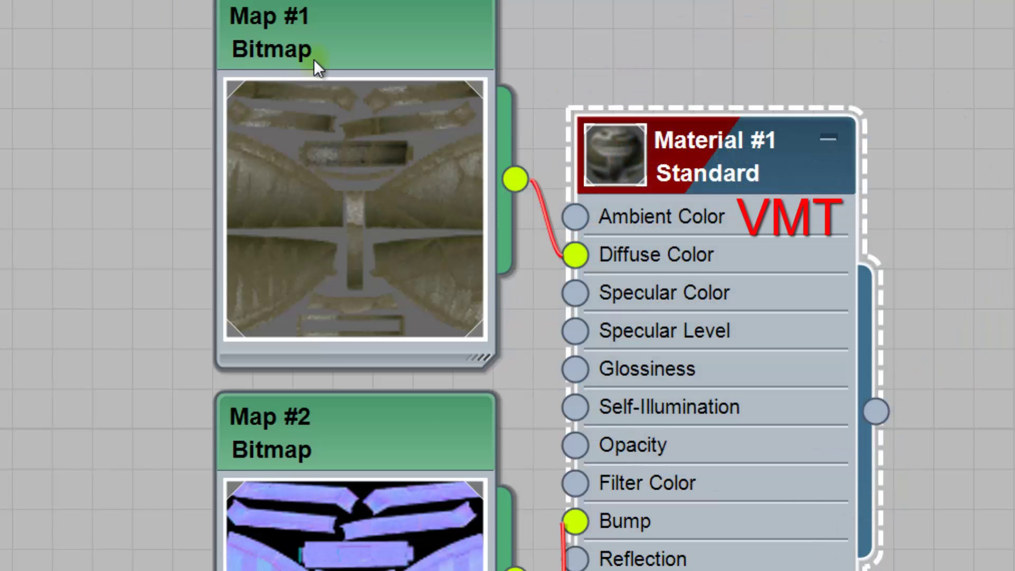
Select Map #2, then display Map #1's parameters showing FrontGateDiffuseMap.tga.
click(298, 481)
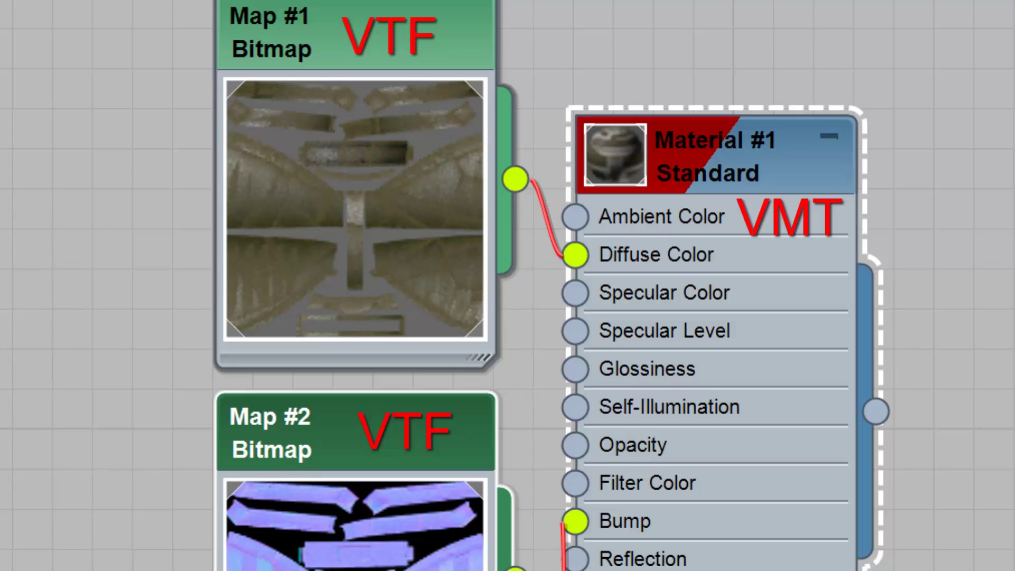
click(269, 37)
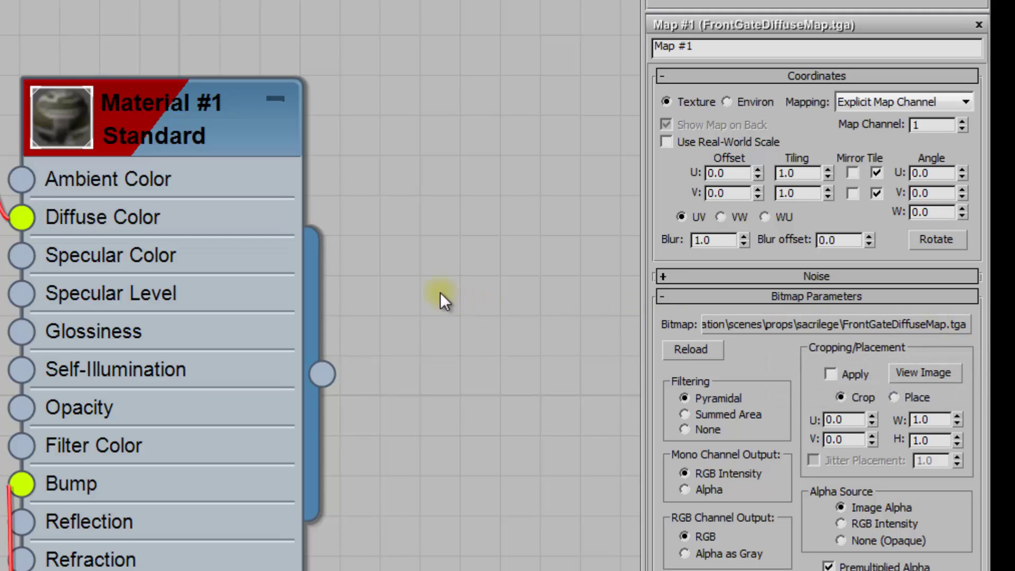
Rename the Standard material Material #1 to 'frontgate'.
double_click(145, 119)
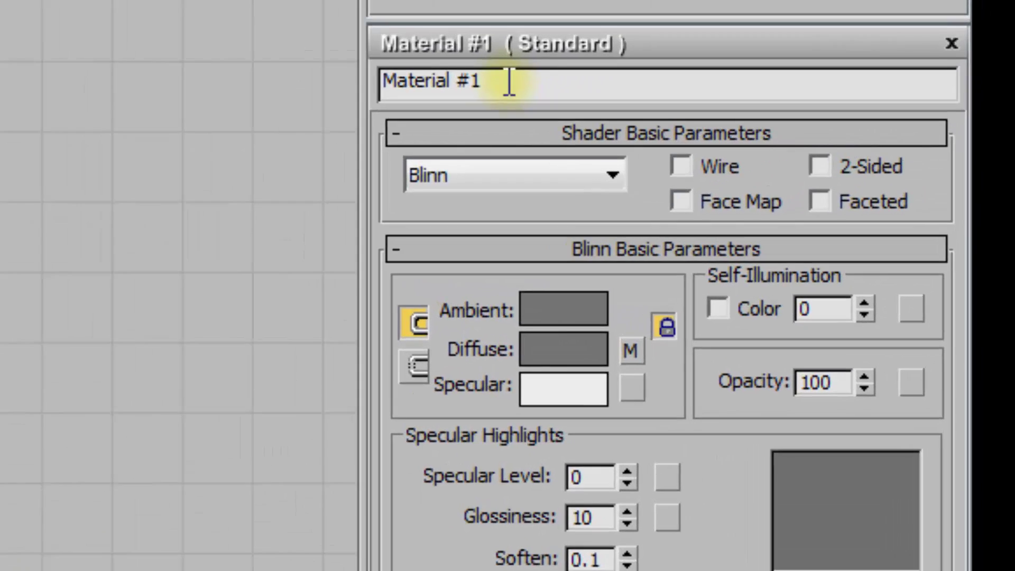
drag(725, 45, 639, 123)
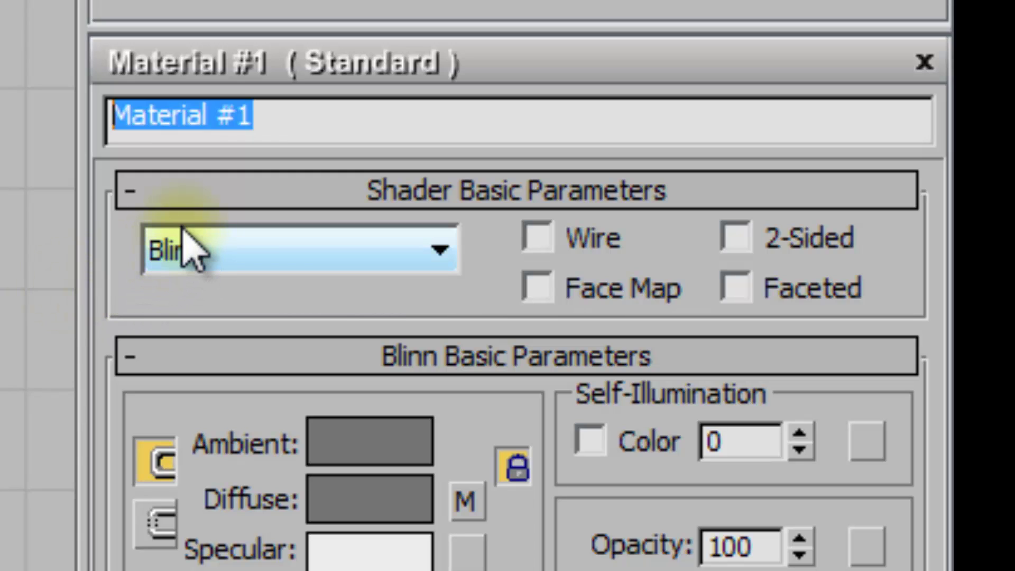
text(front)
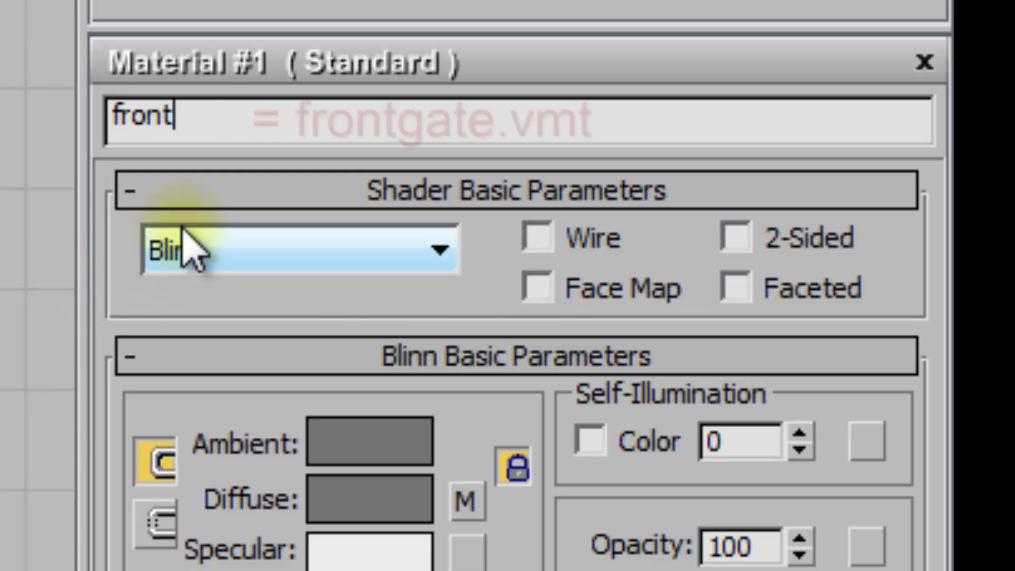
text(gate)
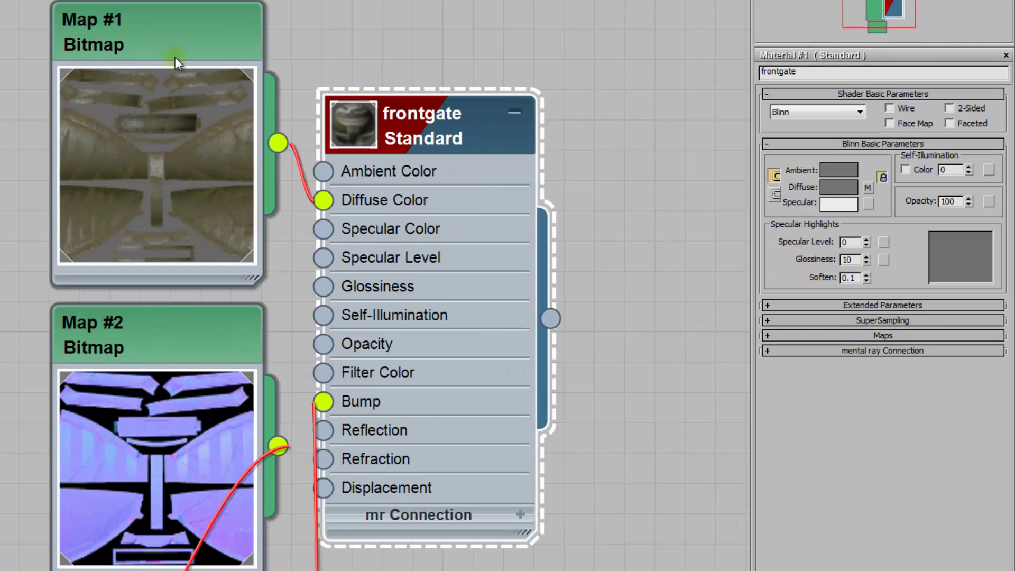
middle_drag(172, 55, 246, 62)
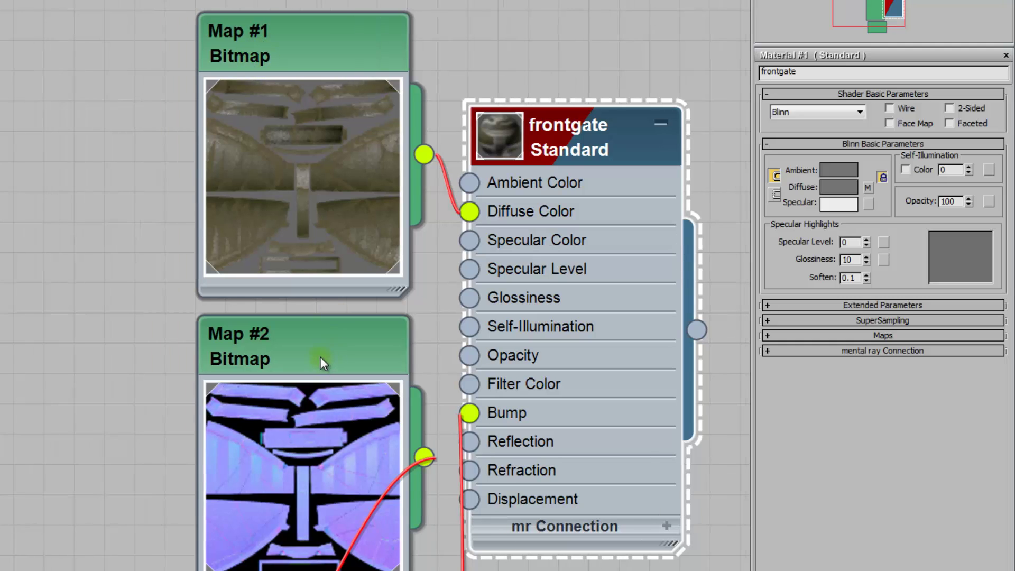
Name the Map #1 diffuse bitmap 'models/wallworm/sacrielge/'.
double_click(267, 45)
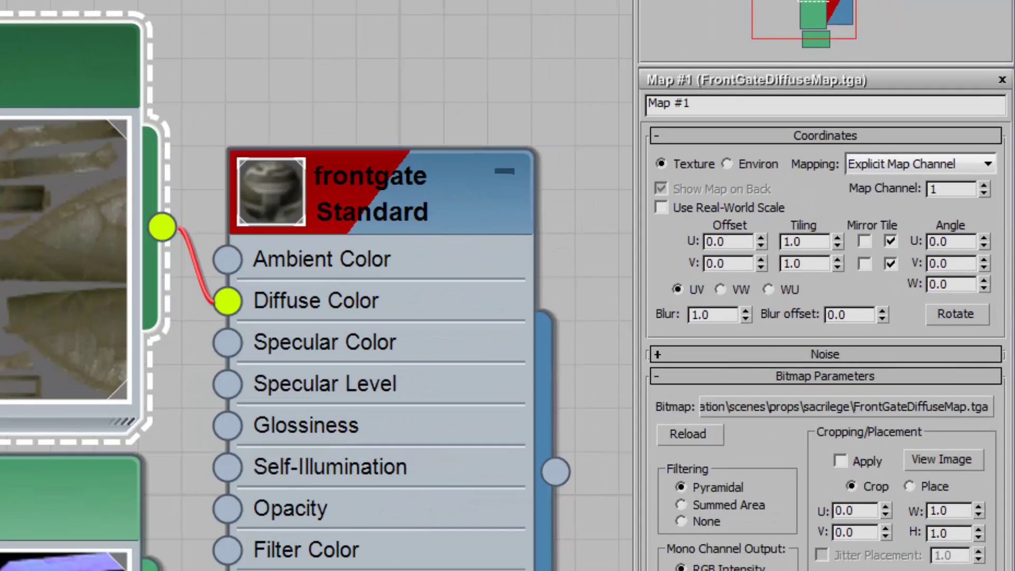
click(798, 73)
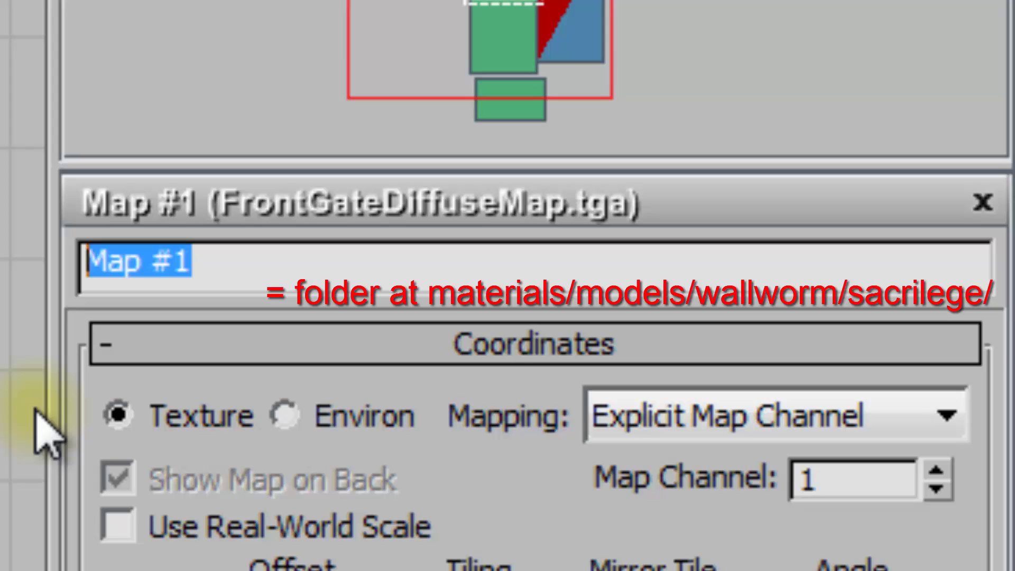
text(moel)
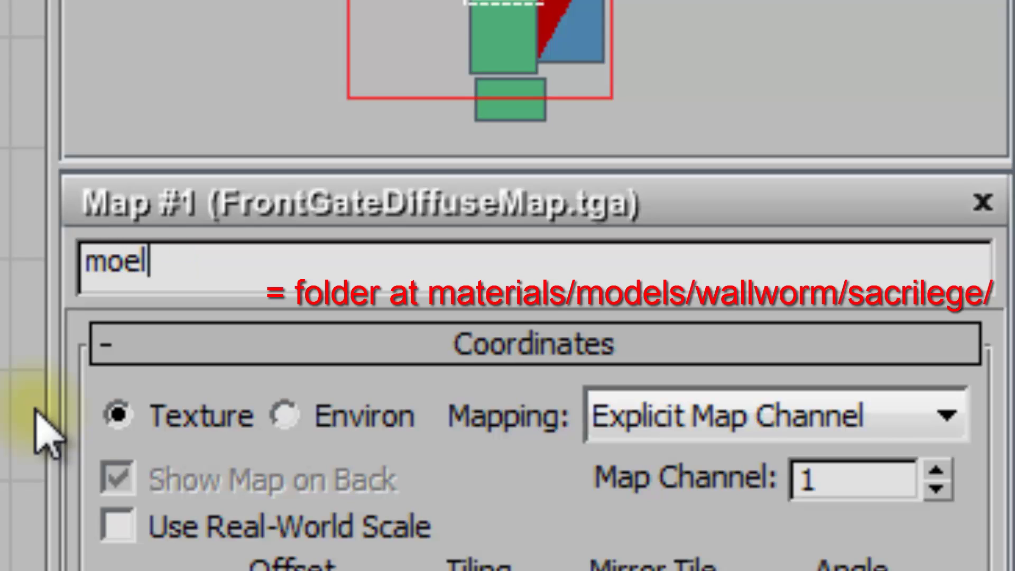
key(BackSpace)
key(BackSpace)
text(dels/w)
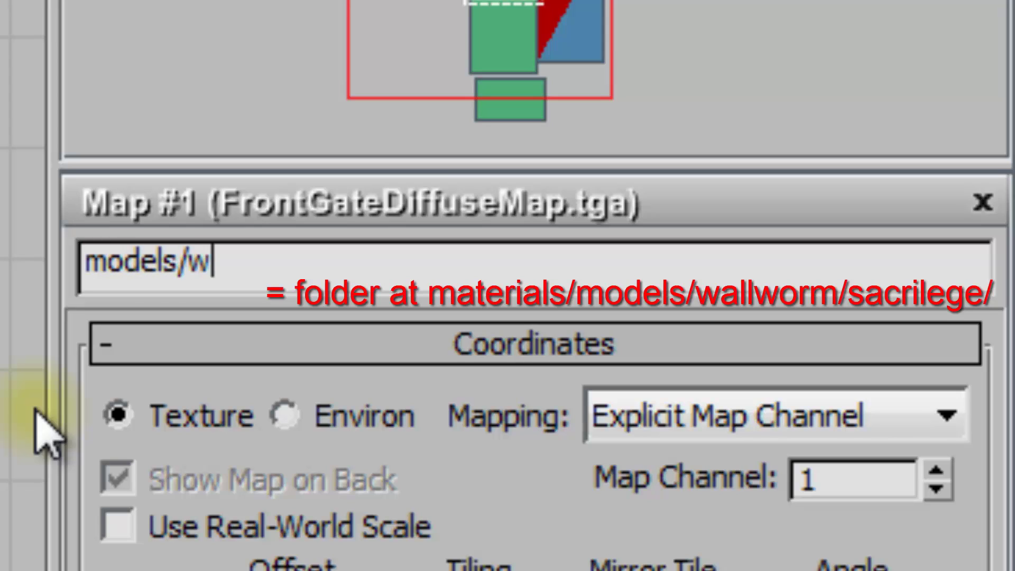
text(allworm/sa)
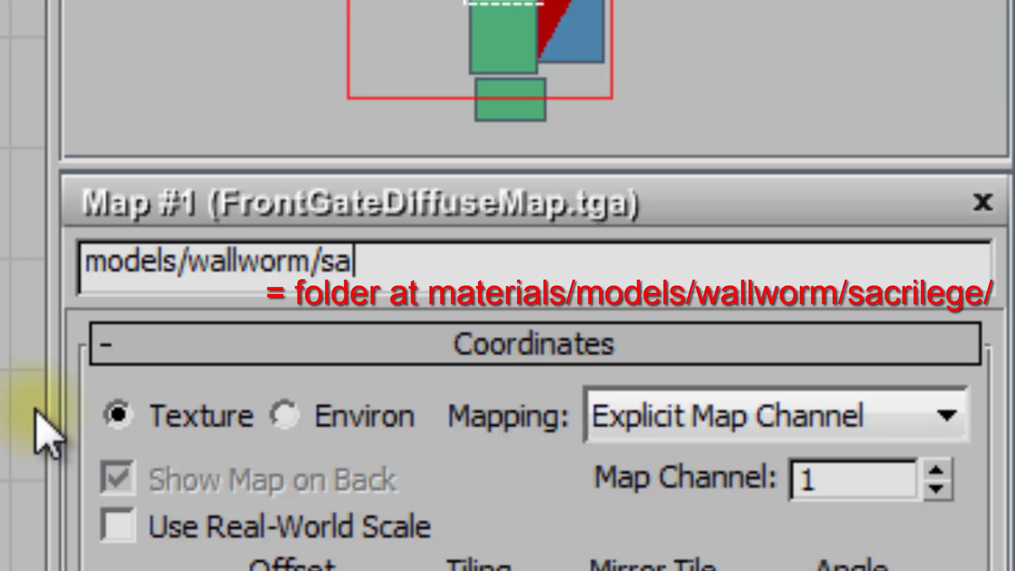
text(crielge/)
Copy that folder path and paste it as the Map #2 bitmap's name.
double_click(500, 272)
right_click(254, 272)
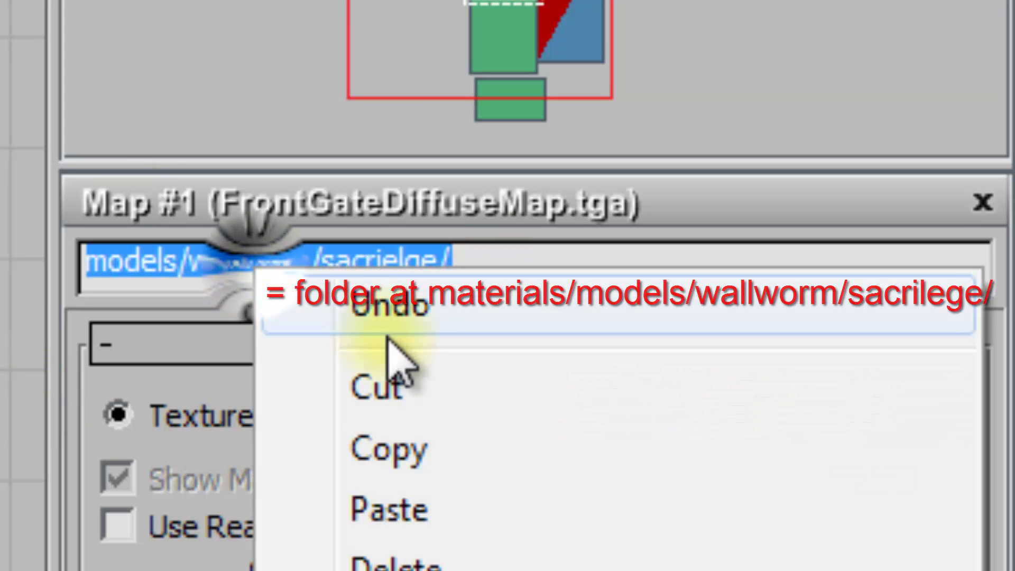
click(414, 453)
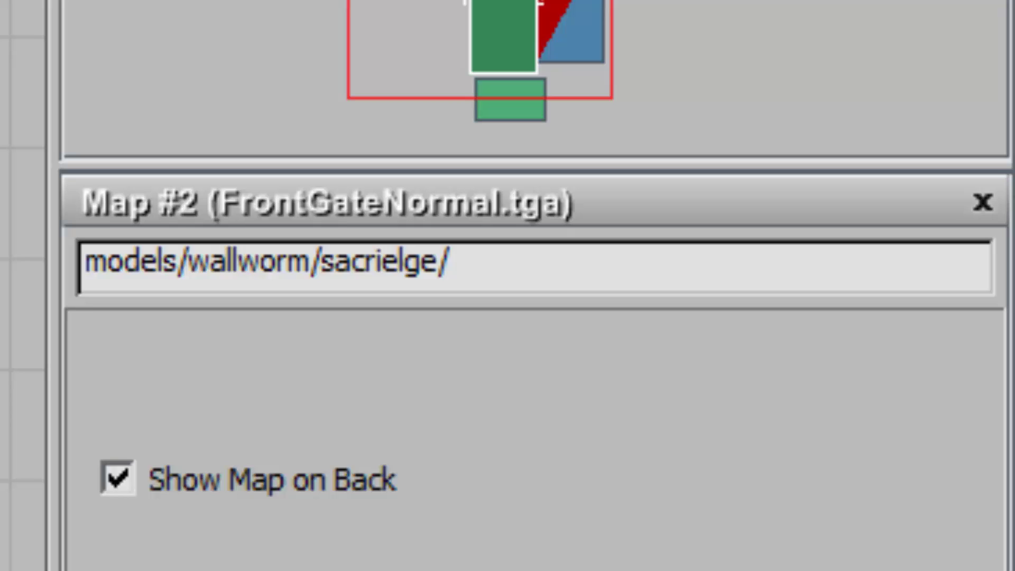
double_click(240, 262)
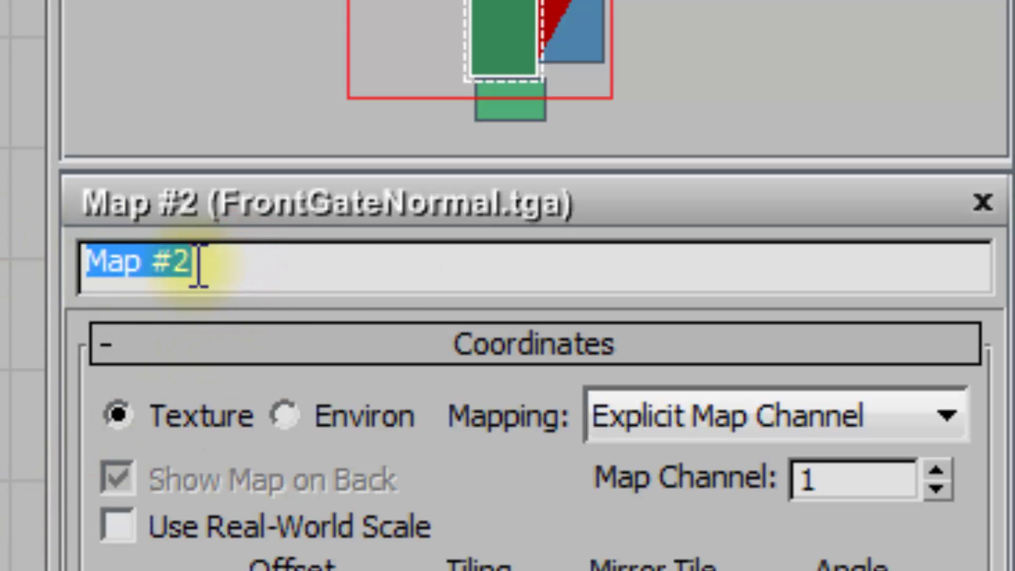
key(ctrl+v)
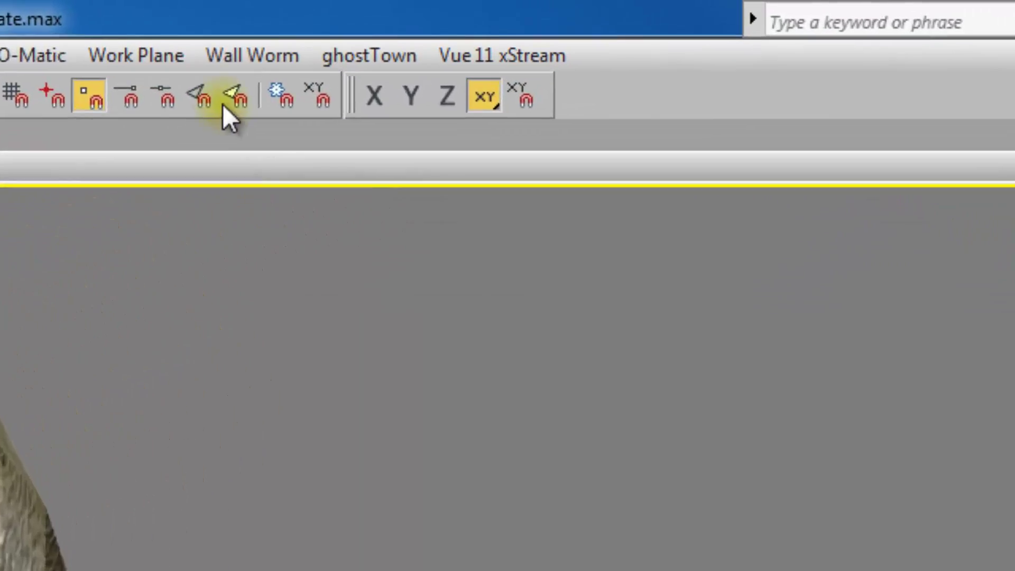
Launch Wall Worm Model Tools and pick the FrontGate gate as the export model.
click(608, 18)
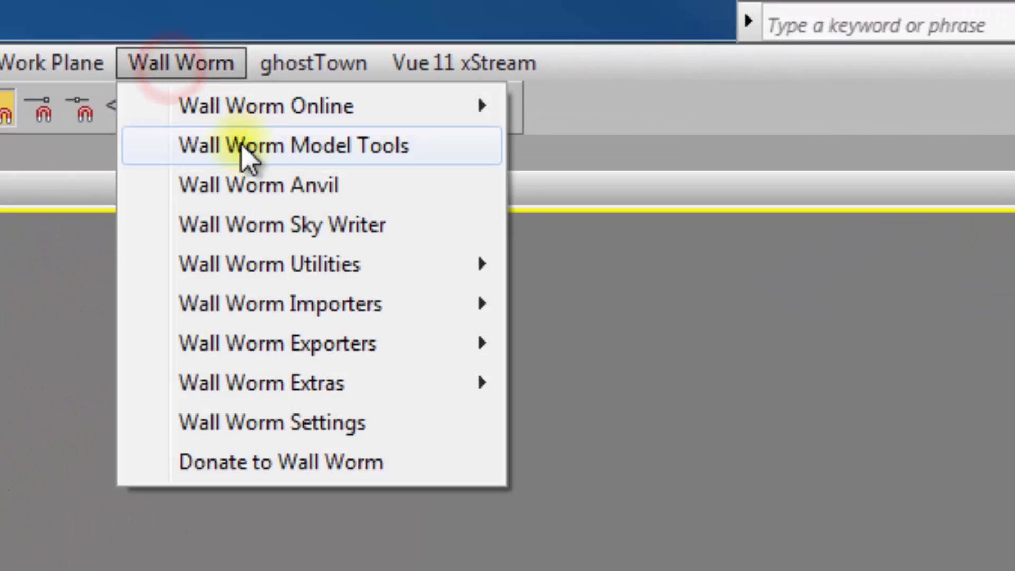
click(243, 148)
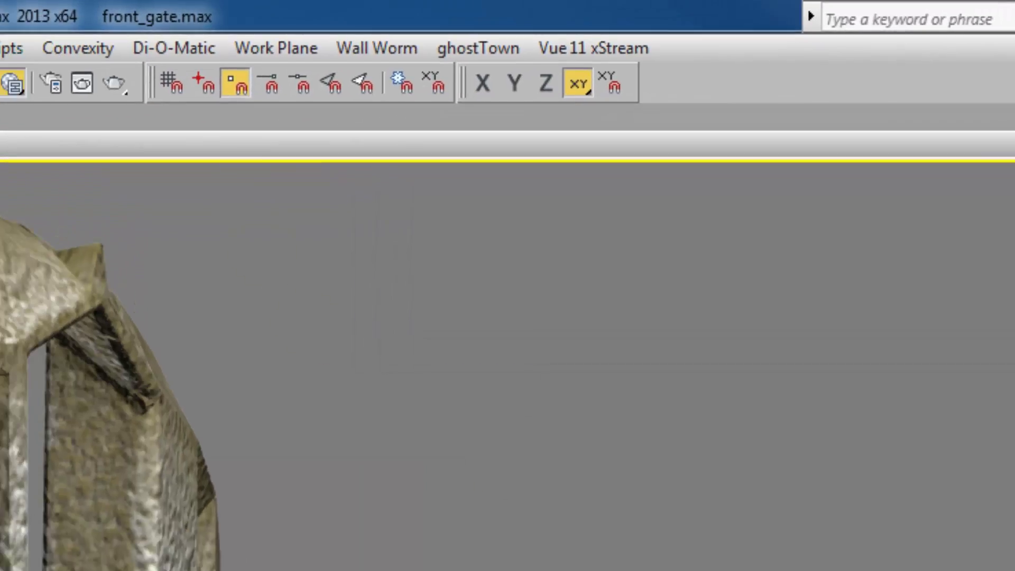
click(469, 307)
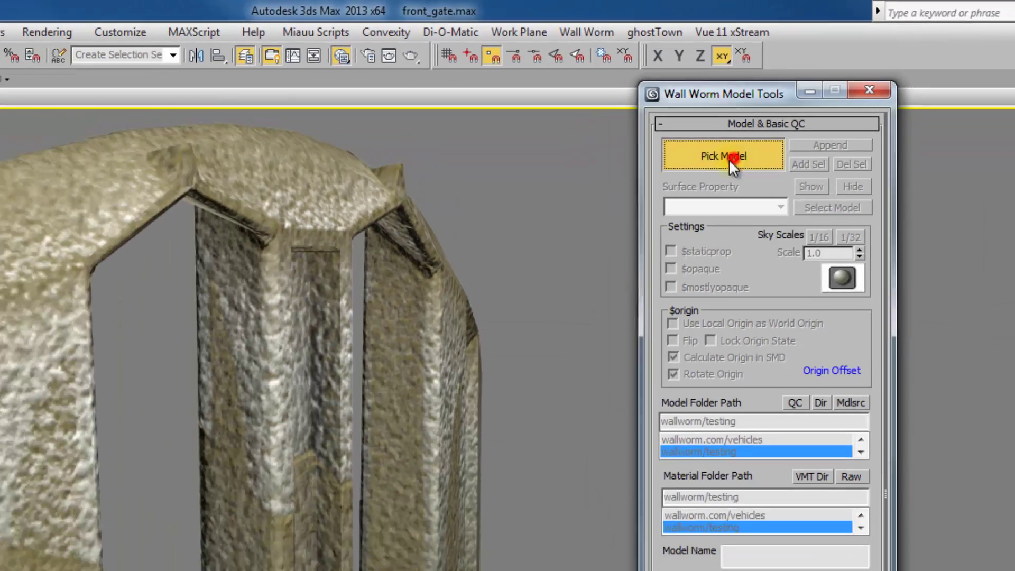
click(291, 364)
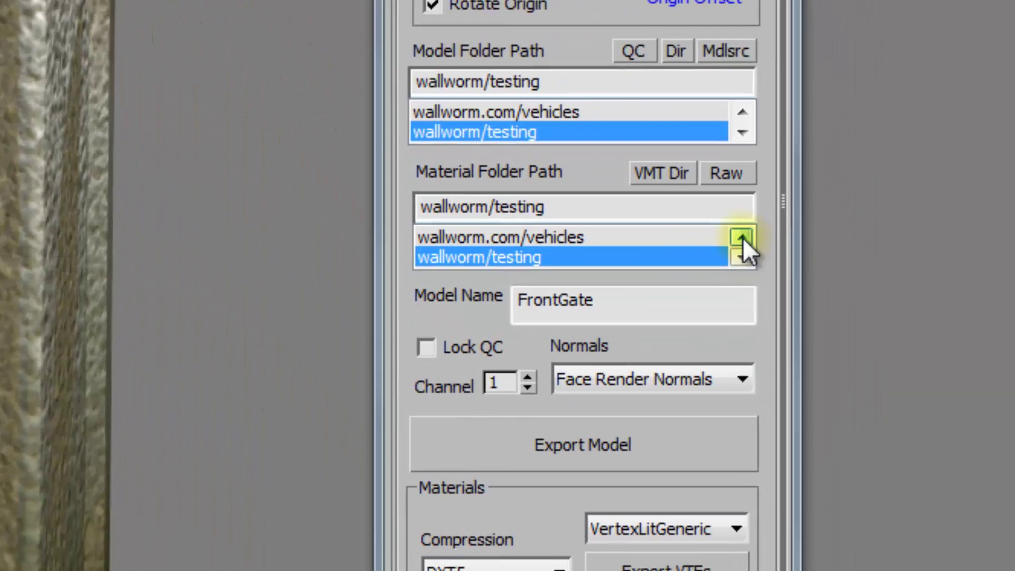
Choose wallworm.com/buildings as the Material Folder Path.
click(865, 499)
click(865, 499)
click(689, 127)
click(465, 125)
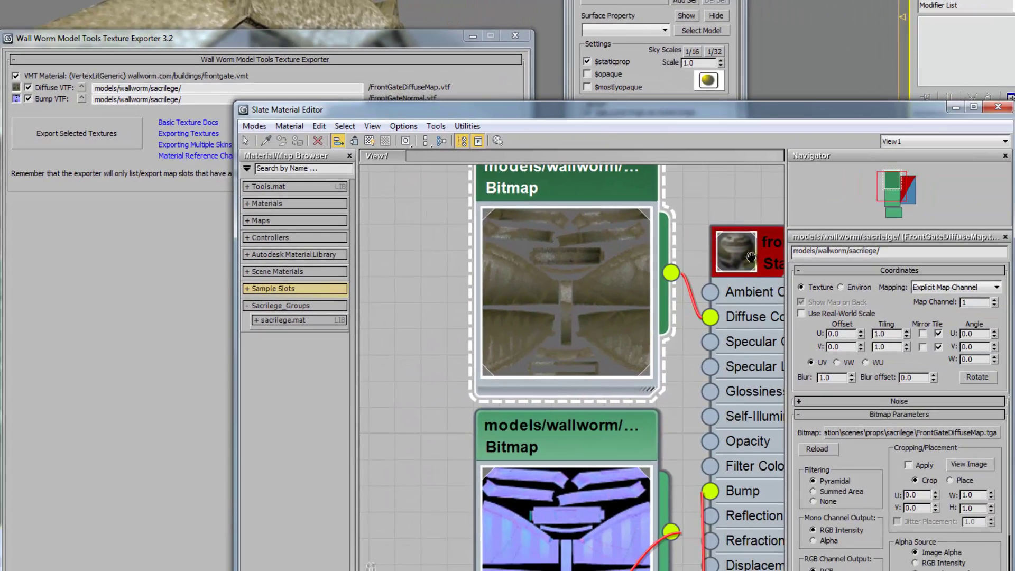
Arrange the material editor to show the frontgate material and its diffuse bitmap parameters.
middle_drag(751, 258, 626, 288)
double_click(636, 265)
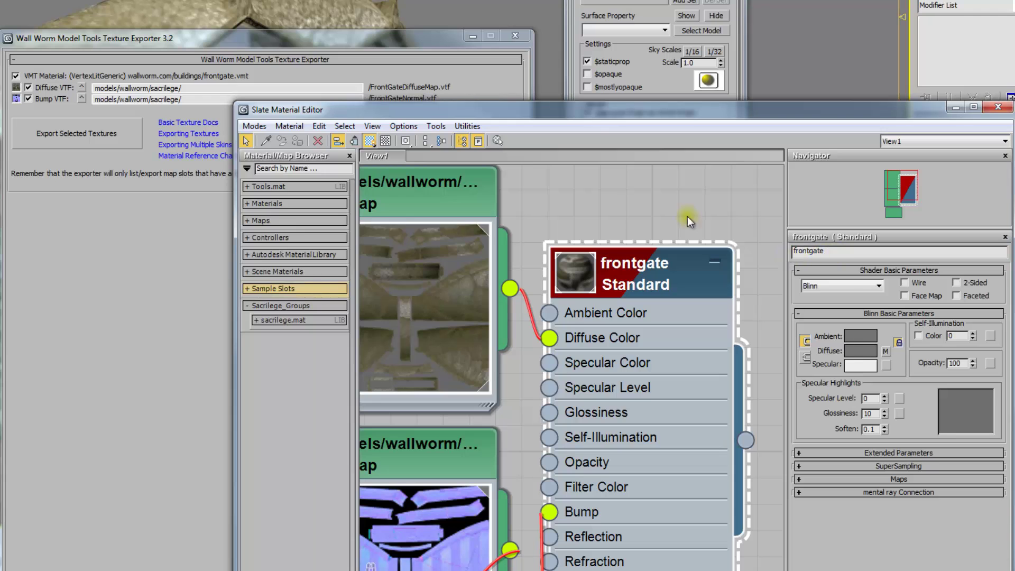
drag(572, 110, 479, 177)
click(407, 96)
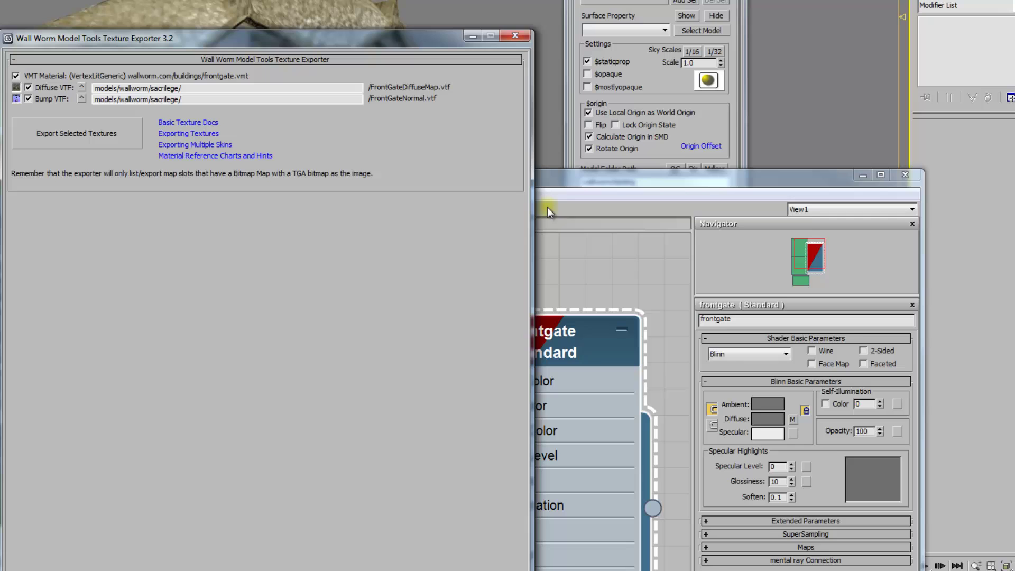
drag(572, 178, 677, 129)
middle_drag(449, 314, 504, 313)
double_click(505, 314)
double_click(477, 214)
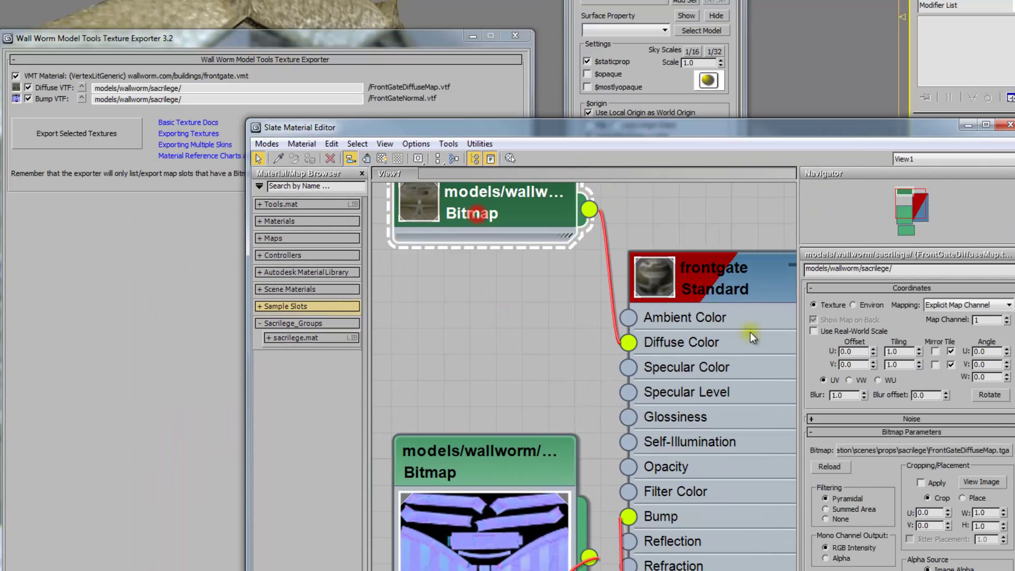
middle_drag(790, 370, 788, 454)
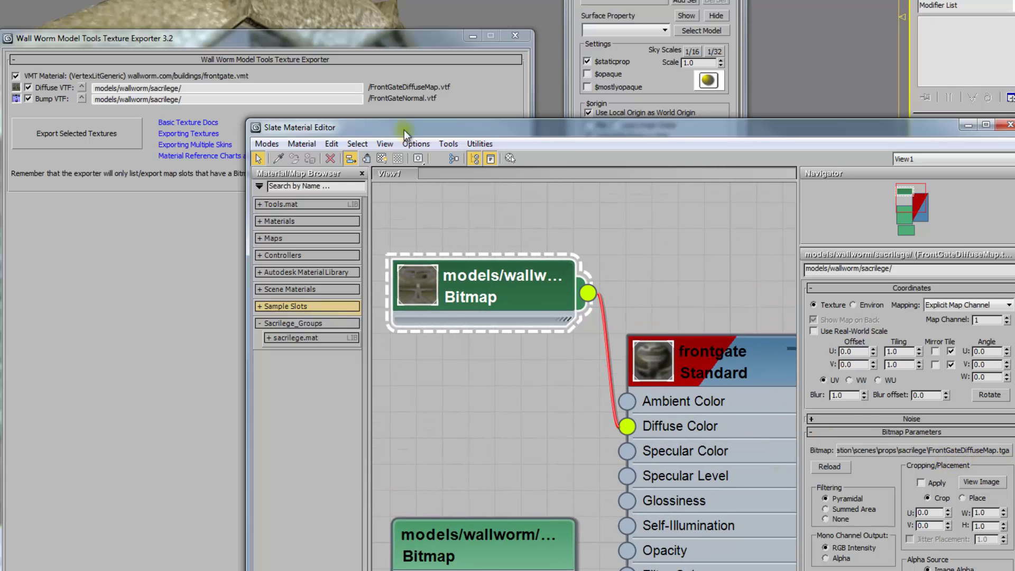
In the Texture Exporter, set the Diffuse VTF path to models/wallworm/sacrilege/ and start editing the Bump path.
click(379, 38)
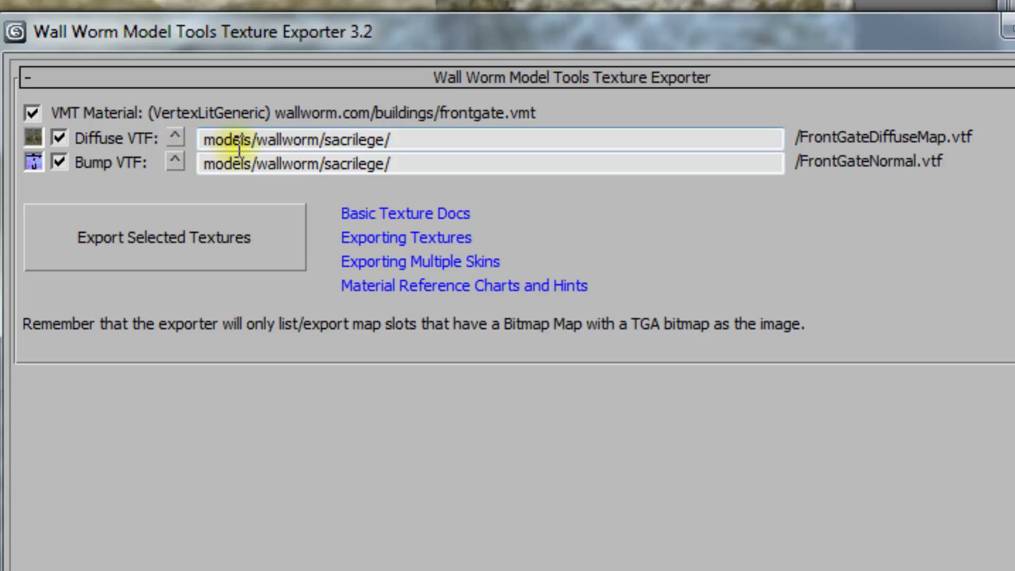
click(455, 145)
drag(458, 146, 199, 136)
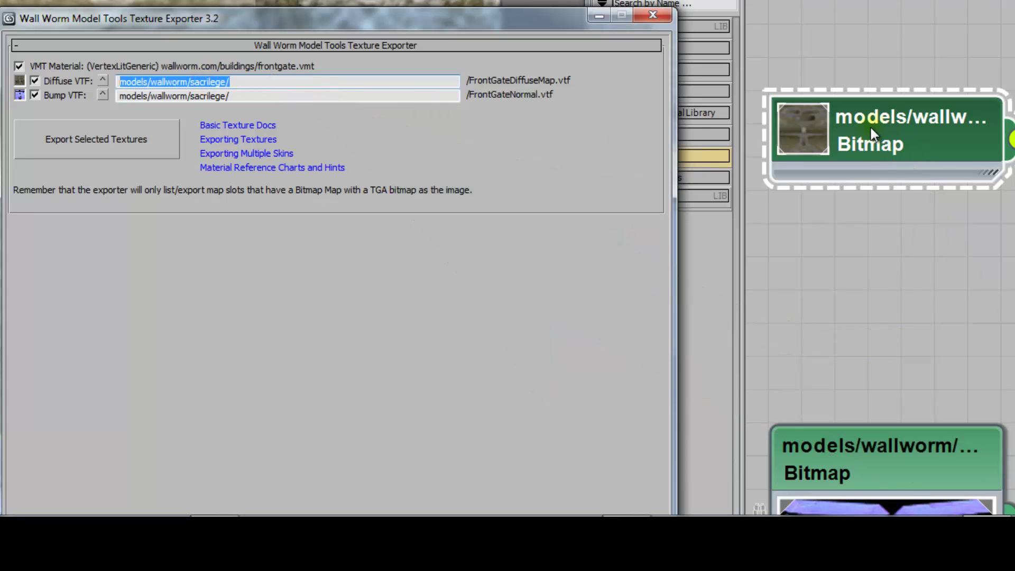
click(870, 126)
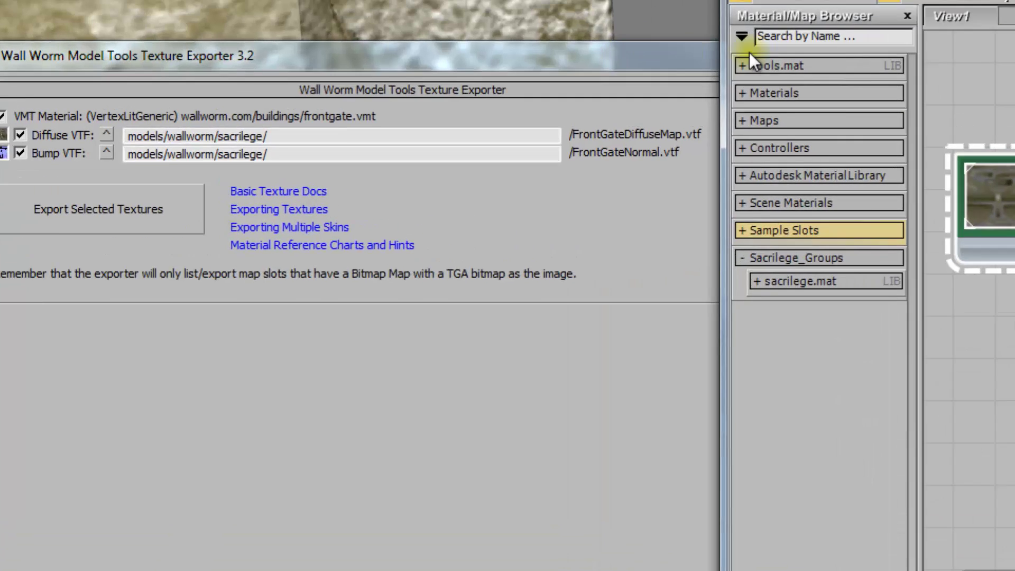
click(341, 17)
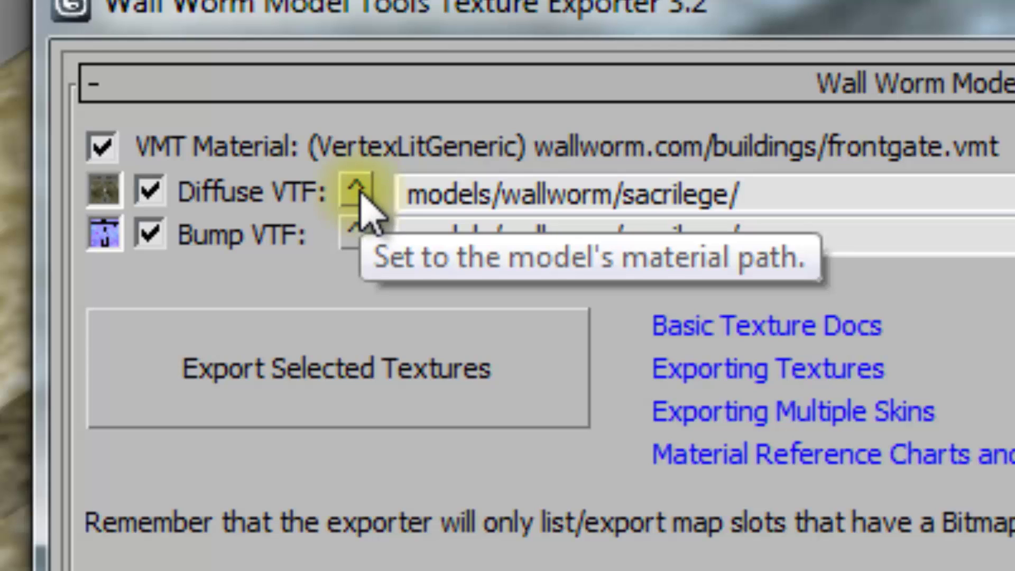
click(357, 192)
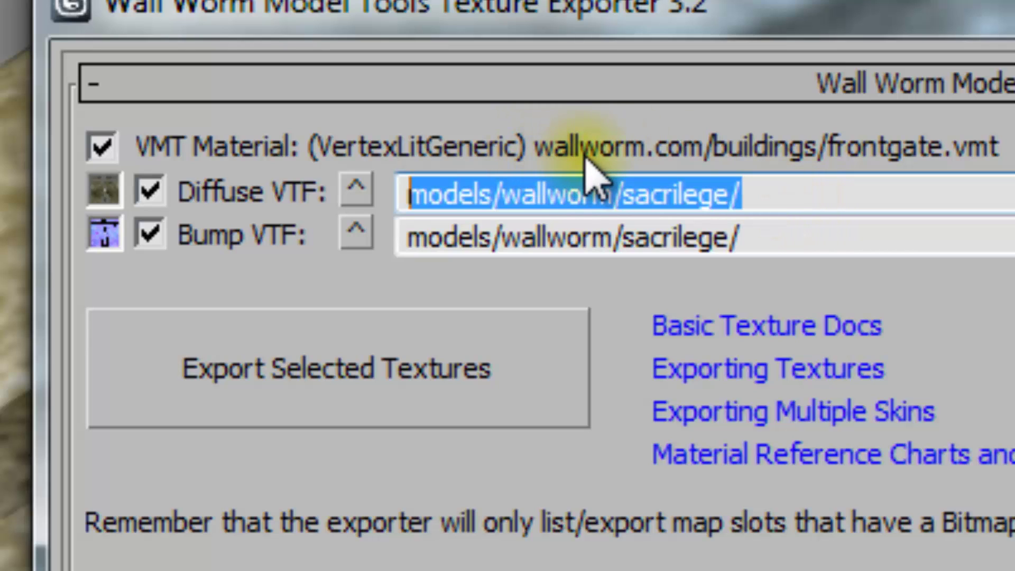
click(799, 244)
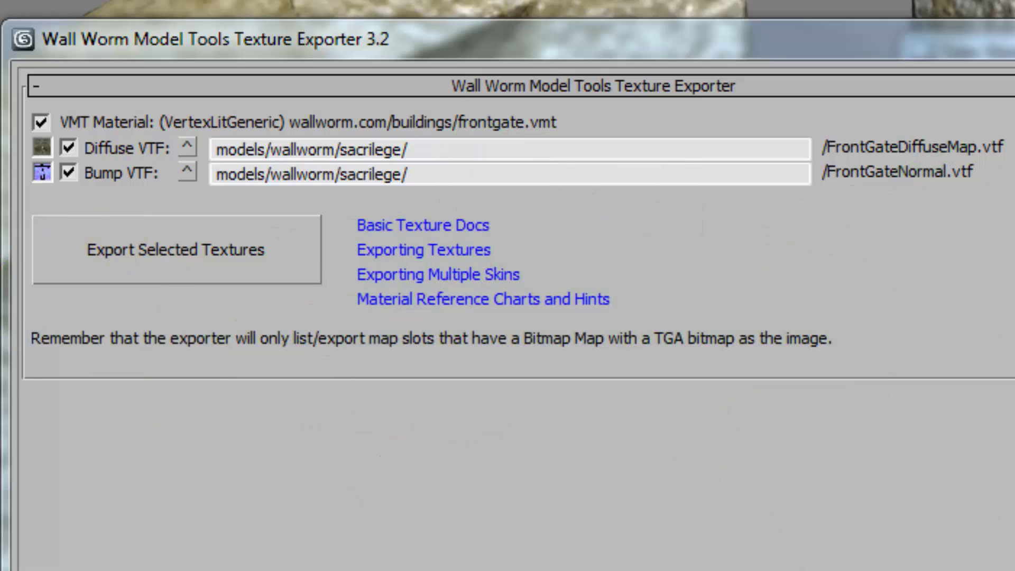
Export the diffuse and bump textures as VTFs and close the texture exporter.
click(190, 268)
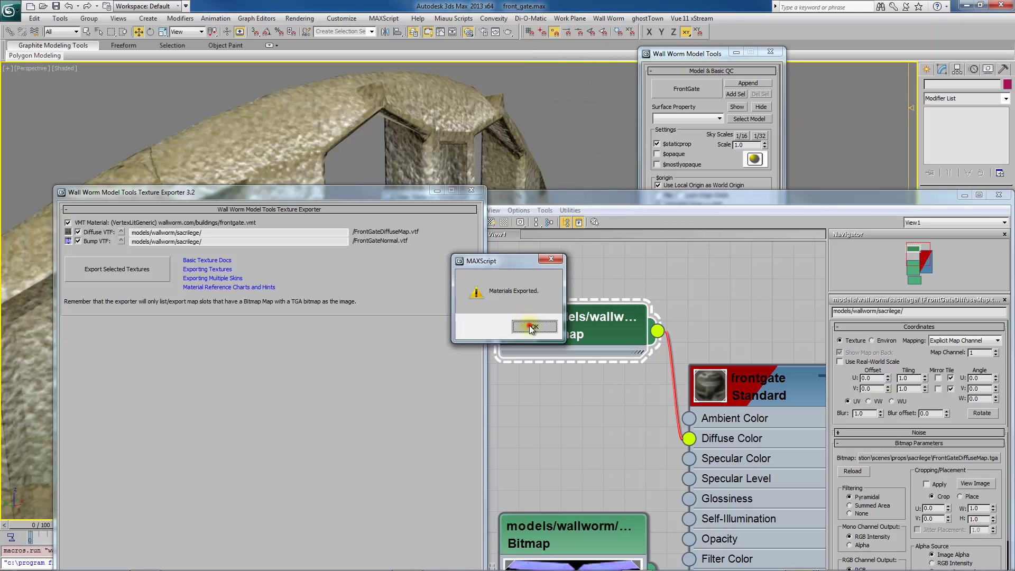
click(464, 324)
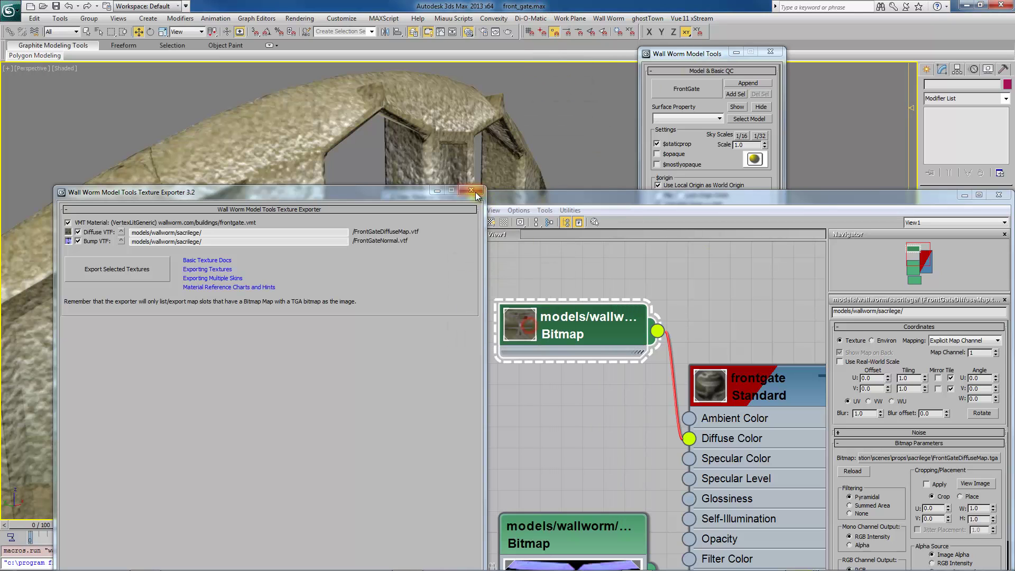
click(474, 192)
Compile and export the FrontGate model, then orbit it in the model viewer.
drag(800, 201, 553, 199)
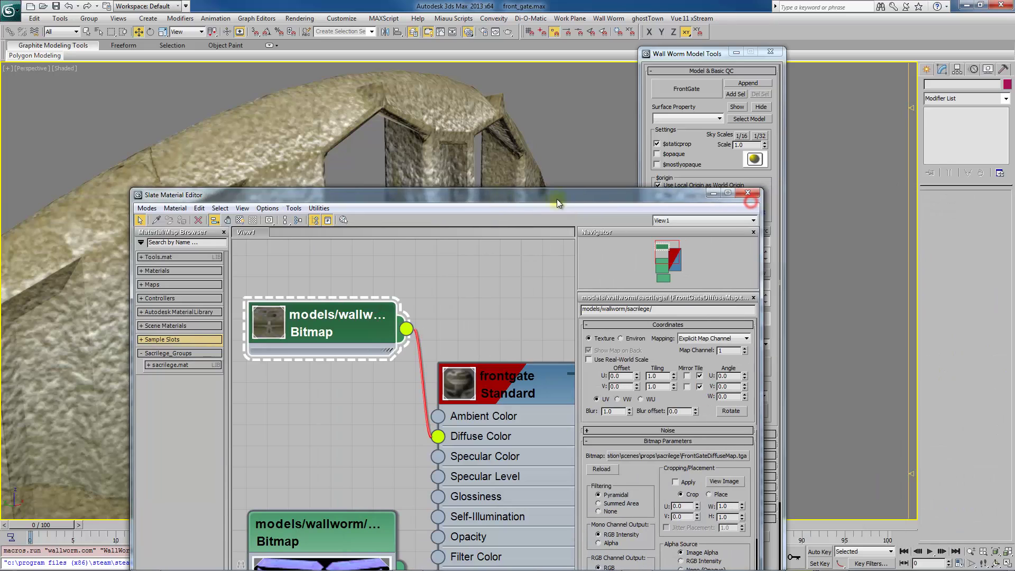
click(713, 195)
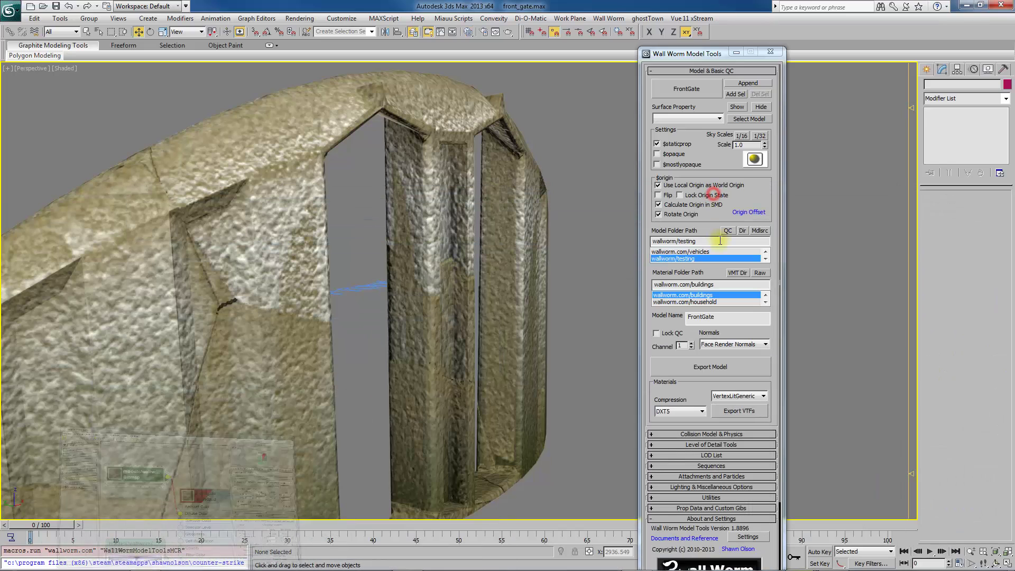
click(705, 369)
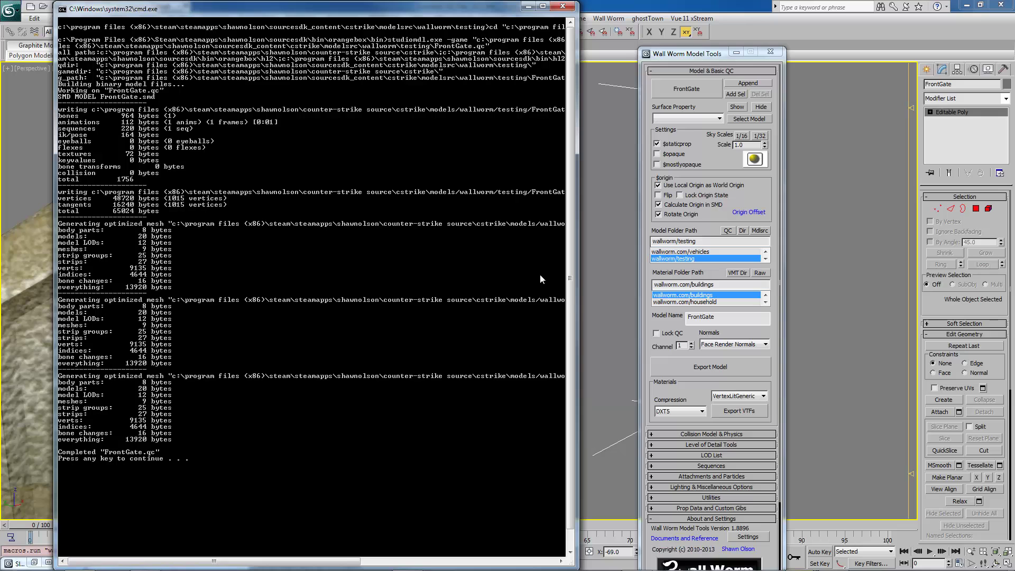
click(562, 6)
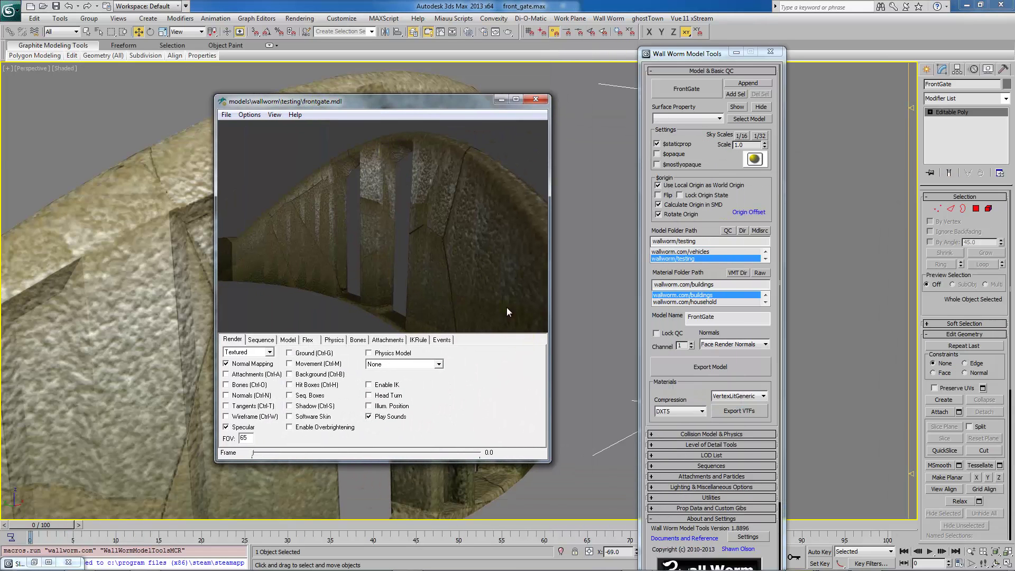
drag(507, 312, 317, 256)
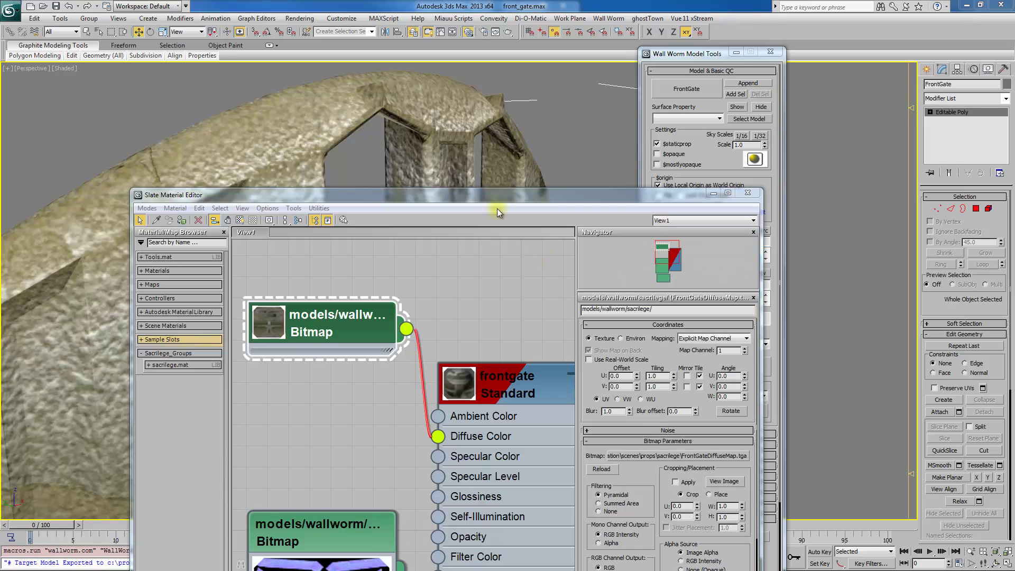
Rename the frontgate material node to 'frontgate1' in the Slate editor.
drag(497, 213, 473, 74)
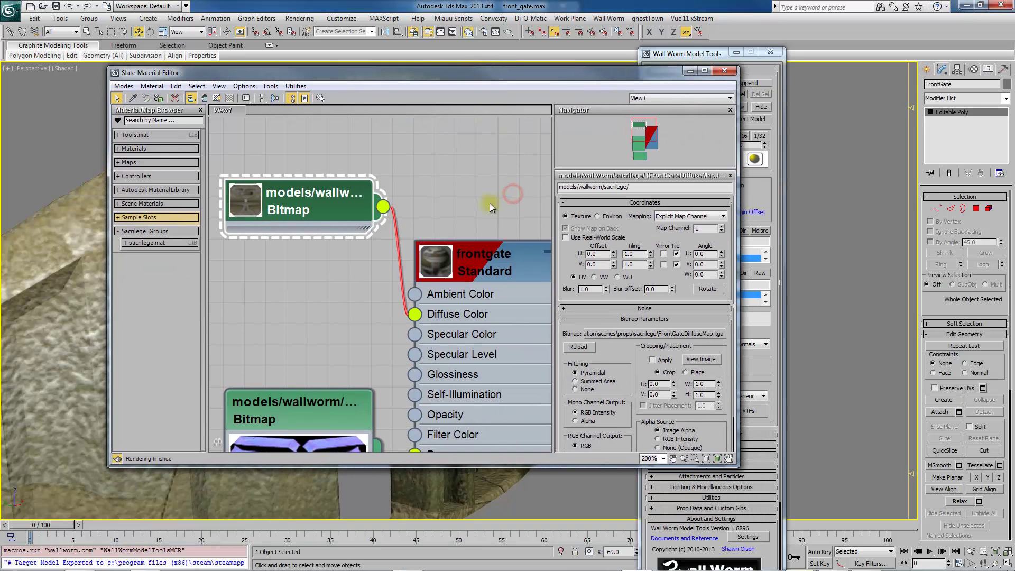
middle_drag(460, 273, 448, 214)
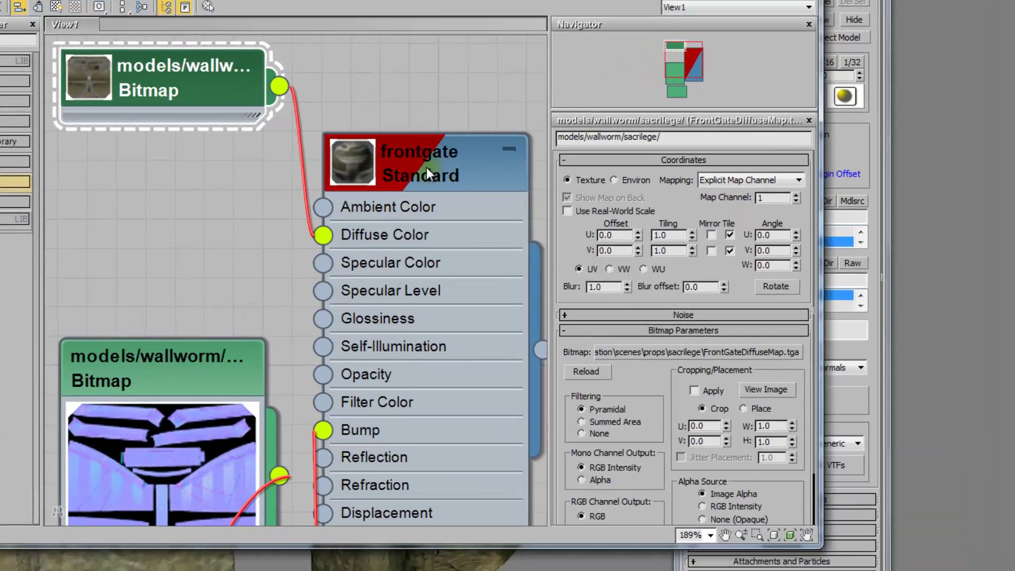
double_click(489, 209)
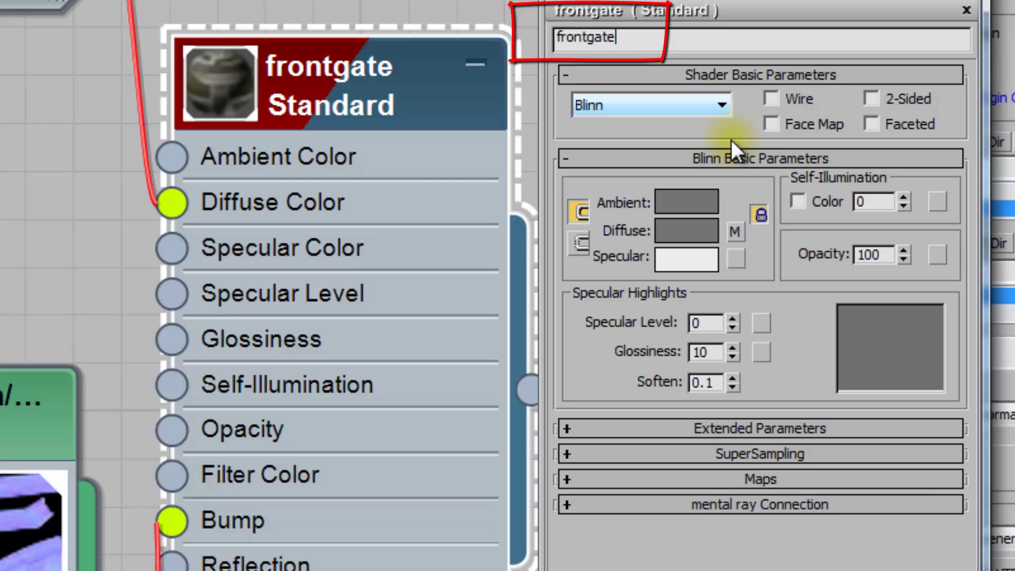
text(1)
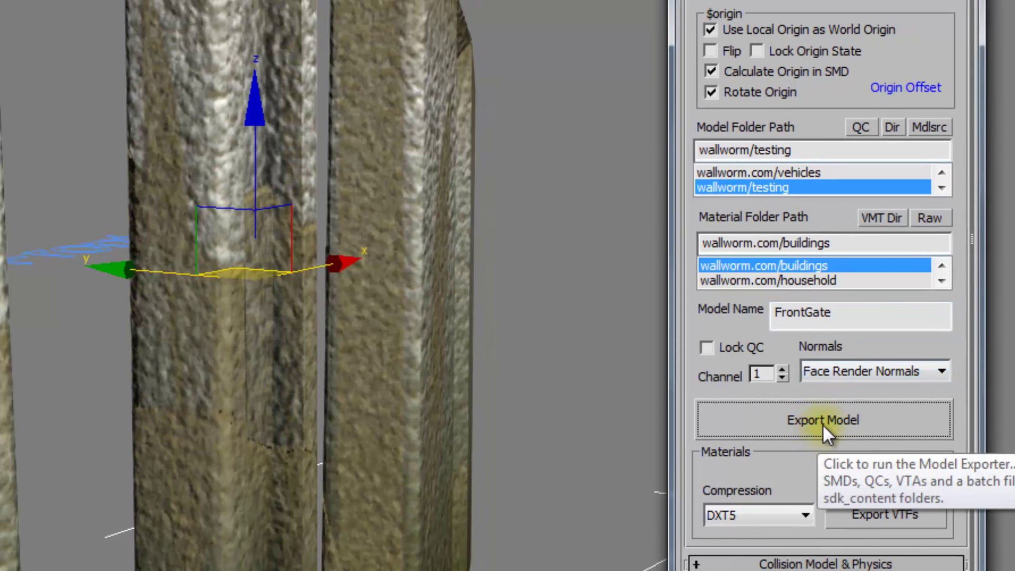
Recompile FrontGate and refresh HLMV to inspect the magenta-black missing-texture checkerboard.
click(823, 421)
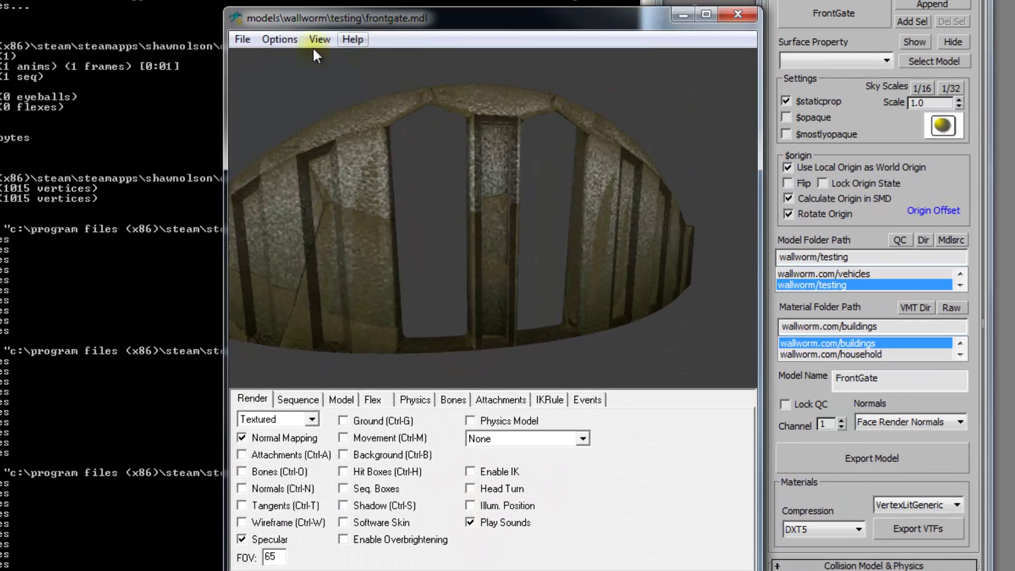
click(243, 39)
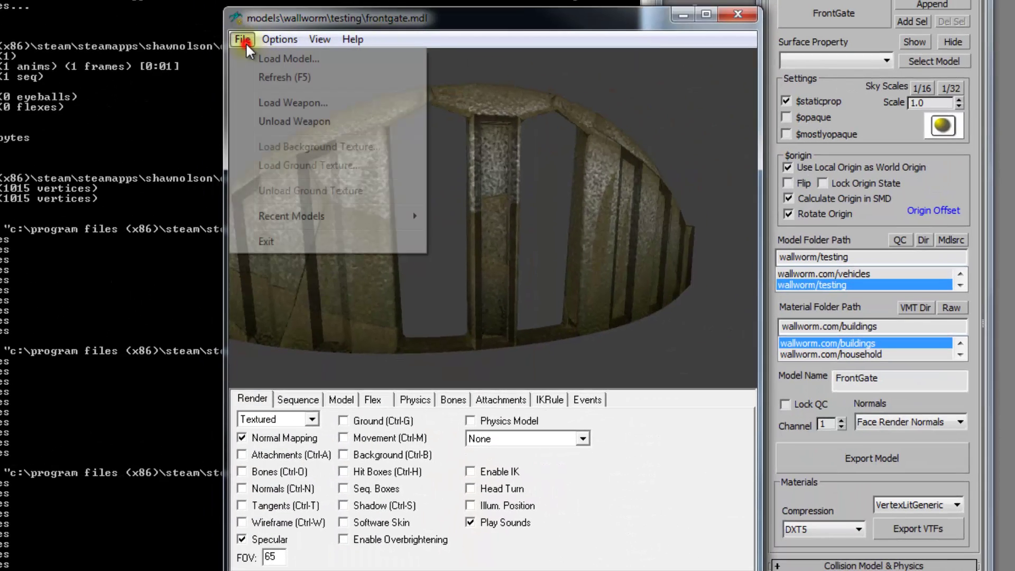
click(281, 81)
drag(490, 221, 530, 236)
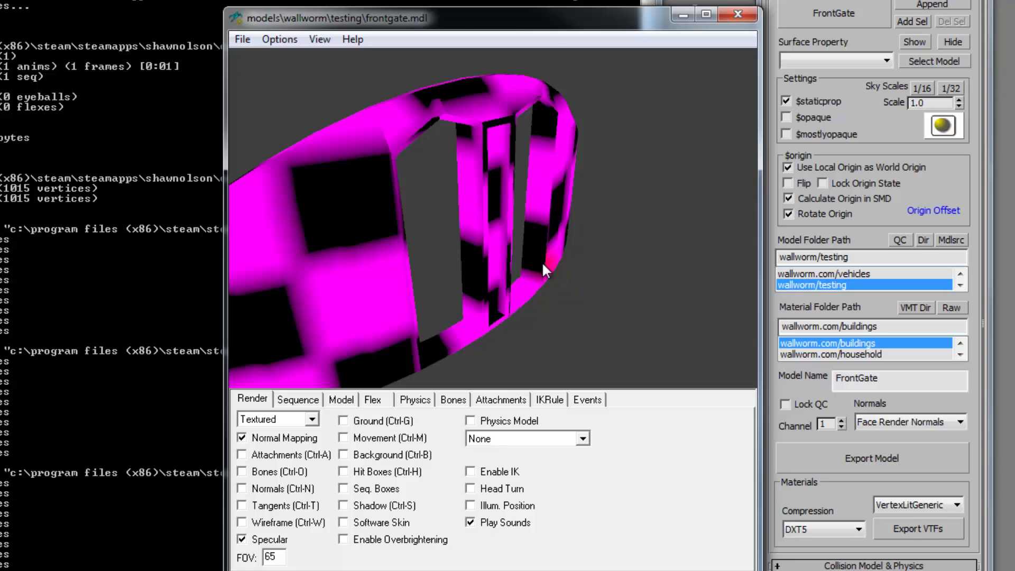
drag(460, 18, 479, 408)
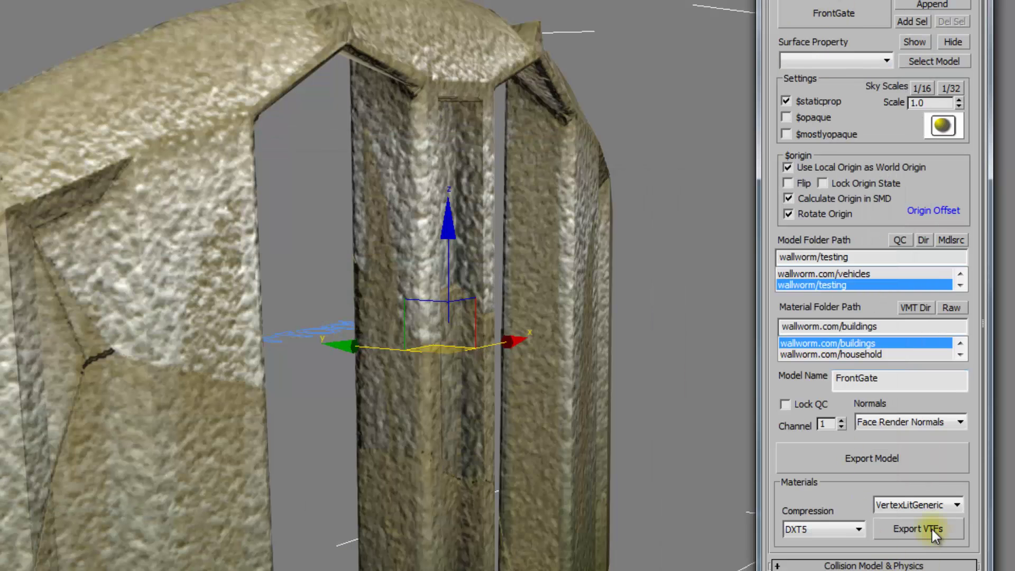
Export frontgate1.vmt with its VTFs, refresh HLMV to view the textured gate, then close it.
click(932, 529)
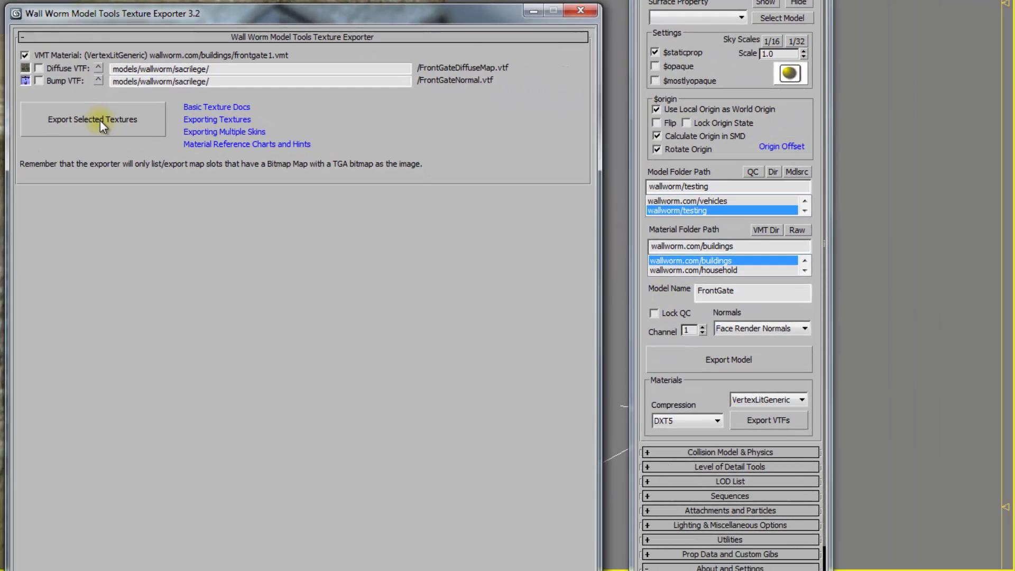
click(177, 167)
click(595, 11)
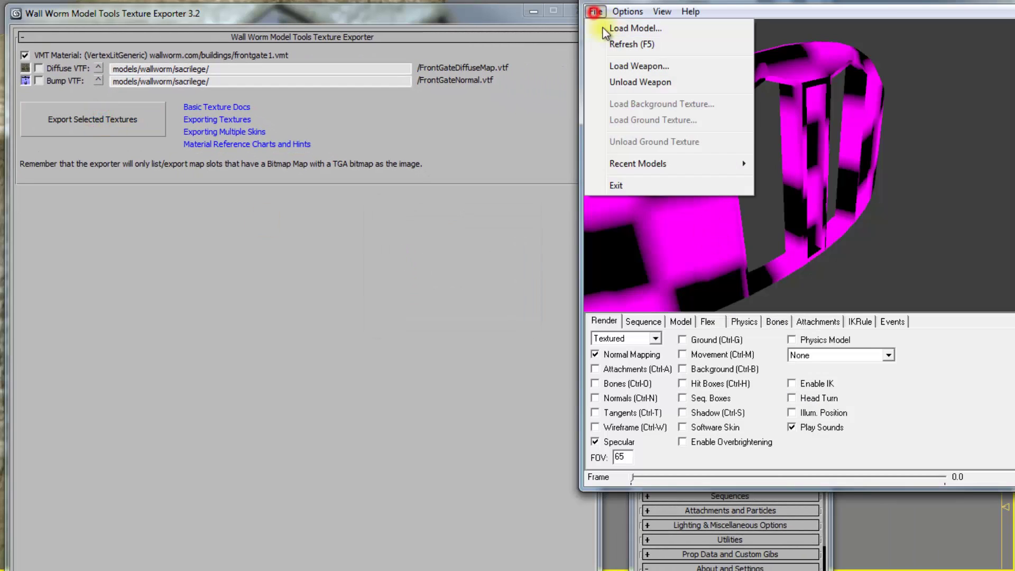
click(613, 44)
drag(617, 48, 809, 199)
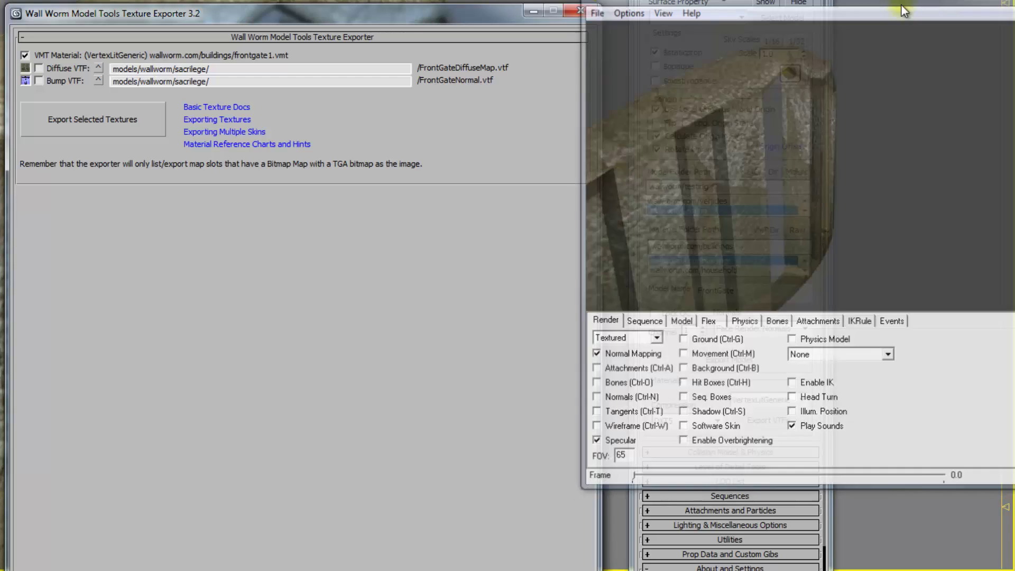
key(alt+F4)
click(535, 11)
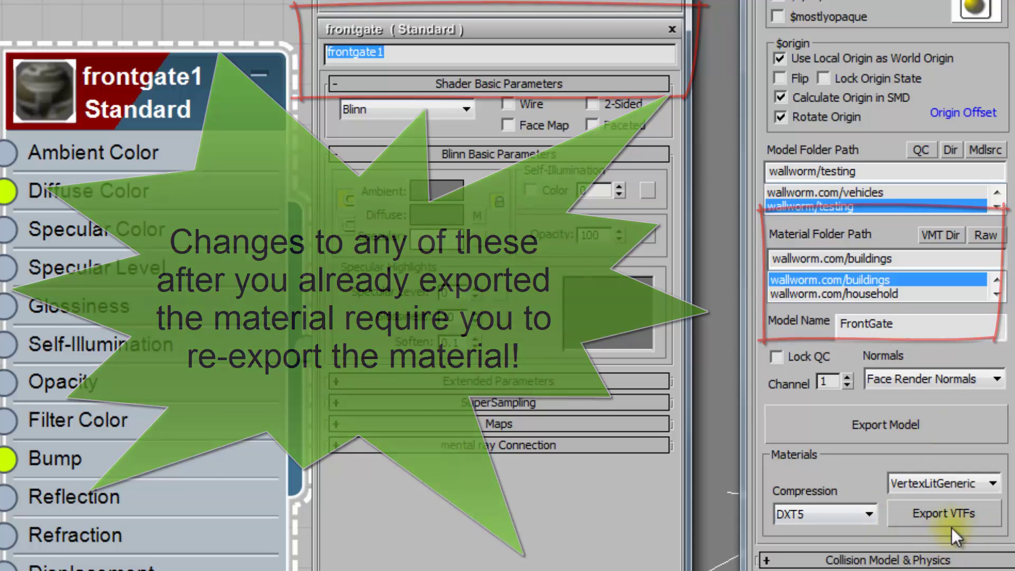
Re-export the renamed frontgate1 material's VTFs and review the Wall Worm settings paths.
click(956, 522)
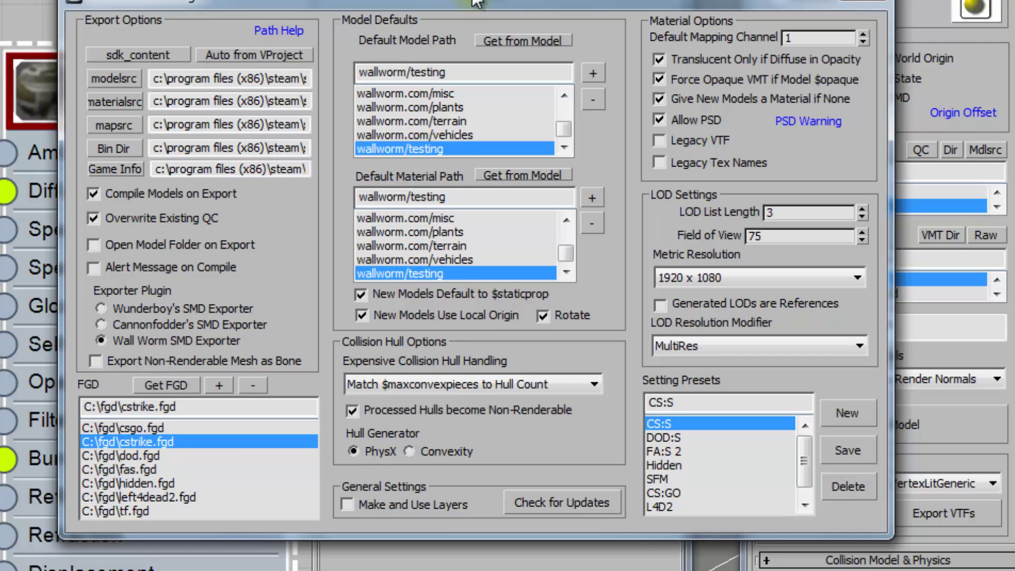
drag(477, 3, 648, 30)
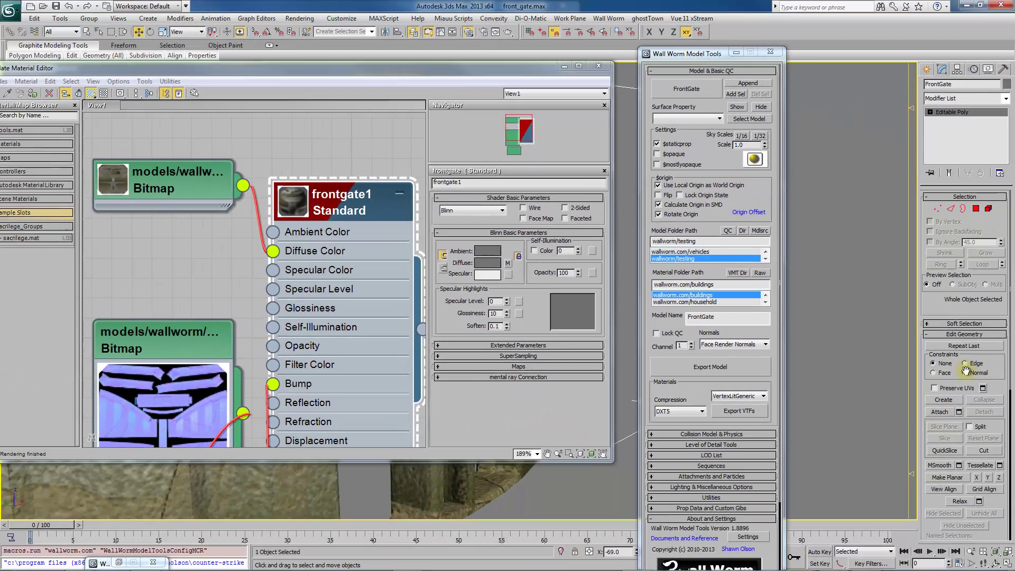
Close the material editor and Wall Worm Model Tools, leaving the textured FrontGate in view.
click(598, 65)
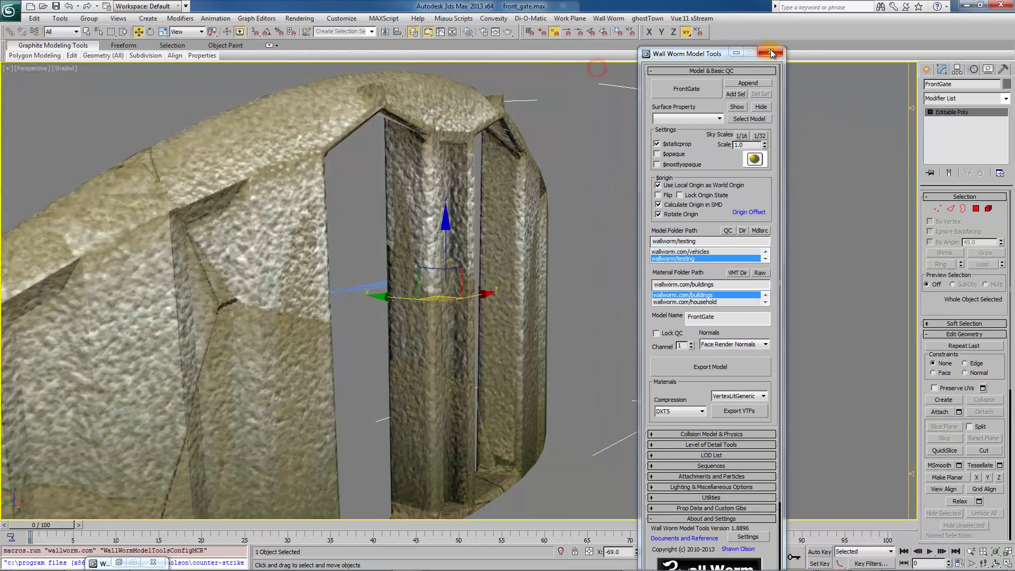
click(771, 51)
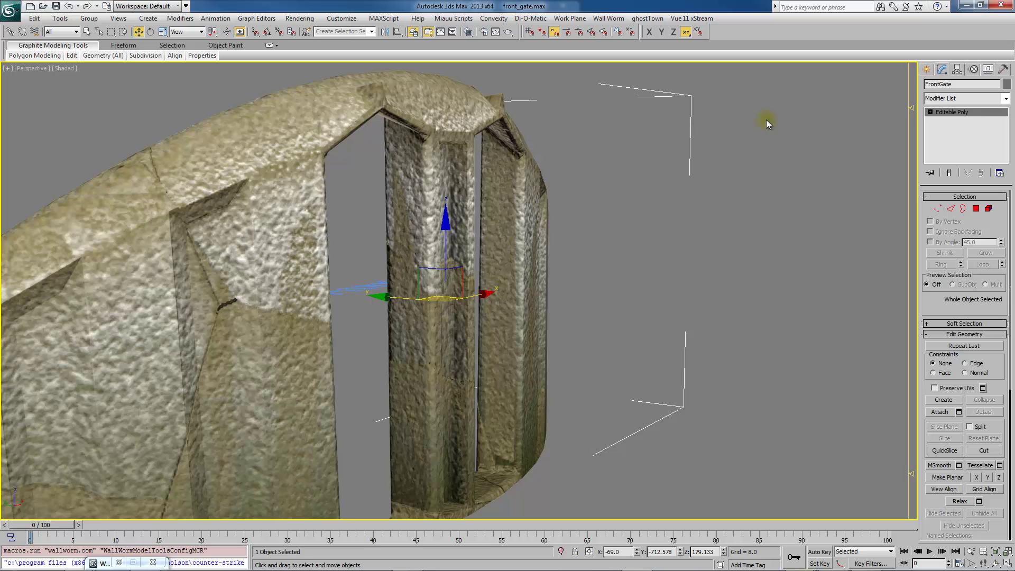